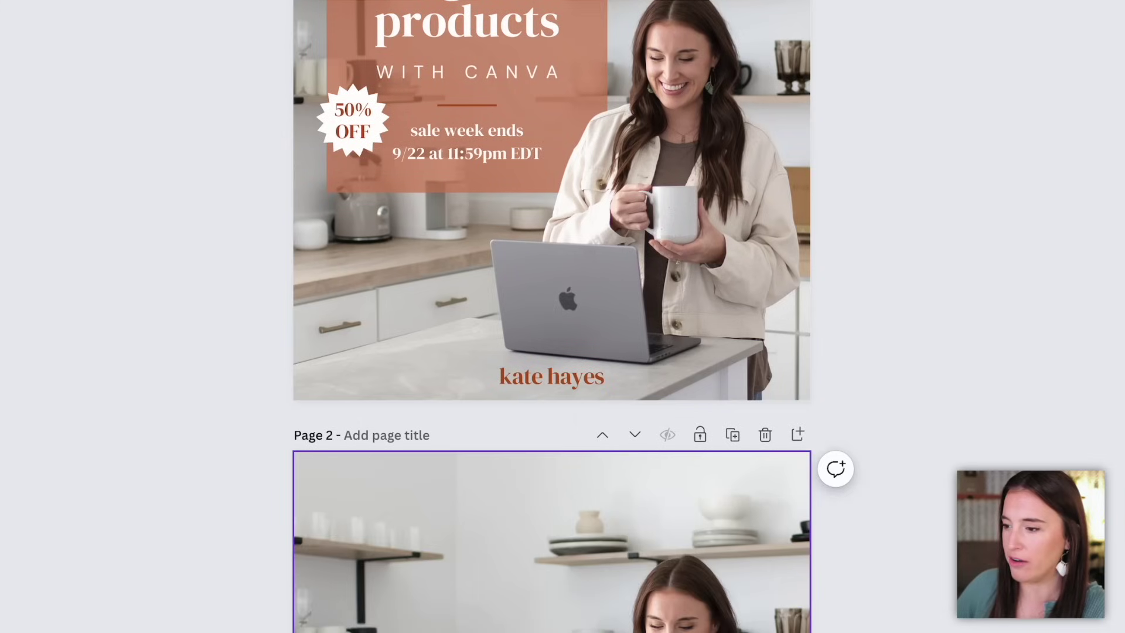
{"action": "scroll", "coordinate": [711, 592], "scroll_direction": "up", "scroll_amount": 3}
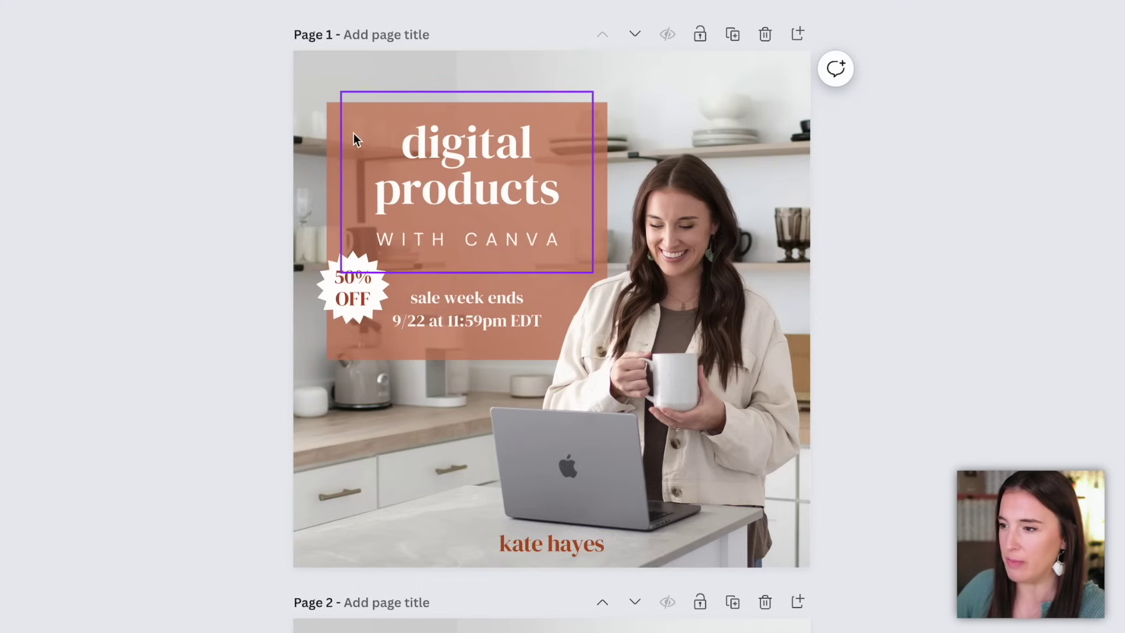
{"action": "left_click_drag", "start_coordinate": [599, 208], "coordinate": [682, 219]}
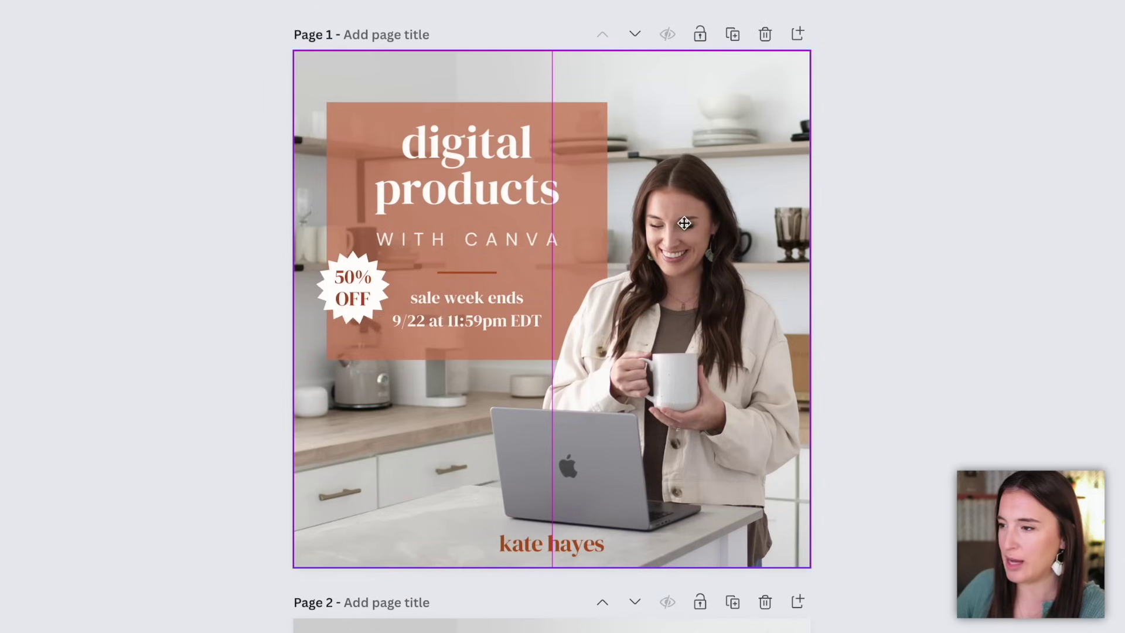
{"action": "left_click", "coordinate": [1062, 294]}
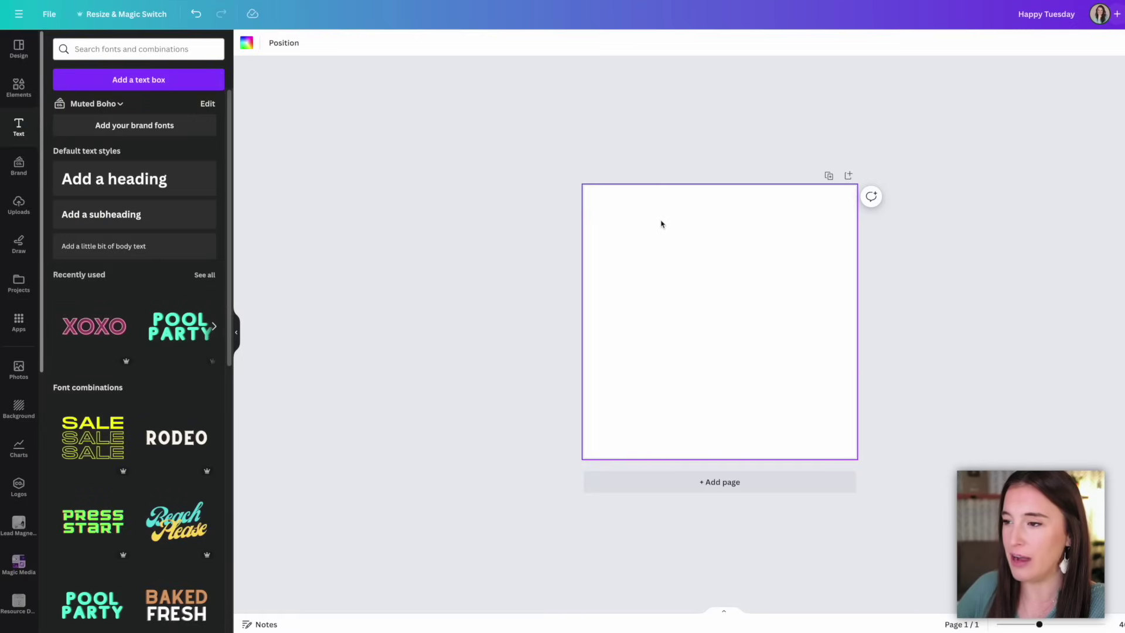
Fill the blank page's background with the sage green brand colour #B5C6BA and turn it into a gradient.
{"action": "left_click", "coordinate": [247, 43]}
{"action": "left_click", "coordinate": [179, 194]}
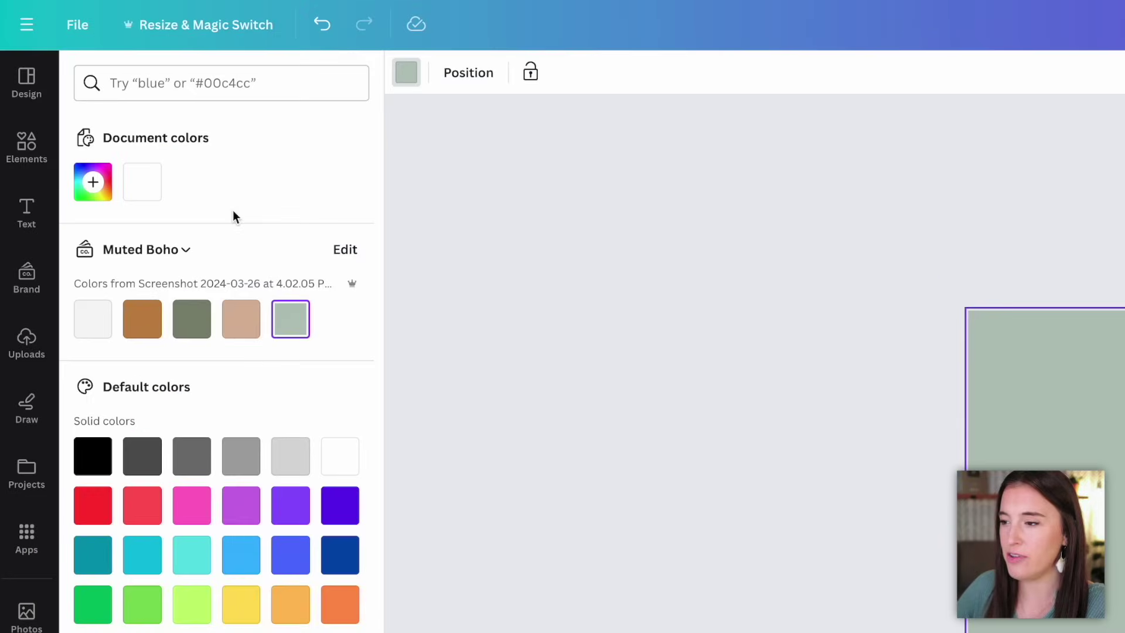
{"action": "left_click", "coordinate": [94, 184]}
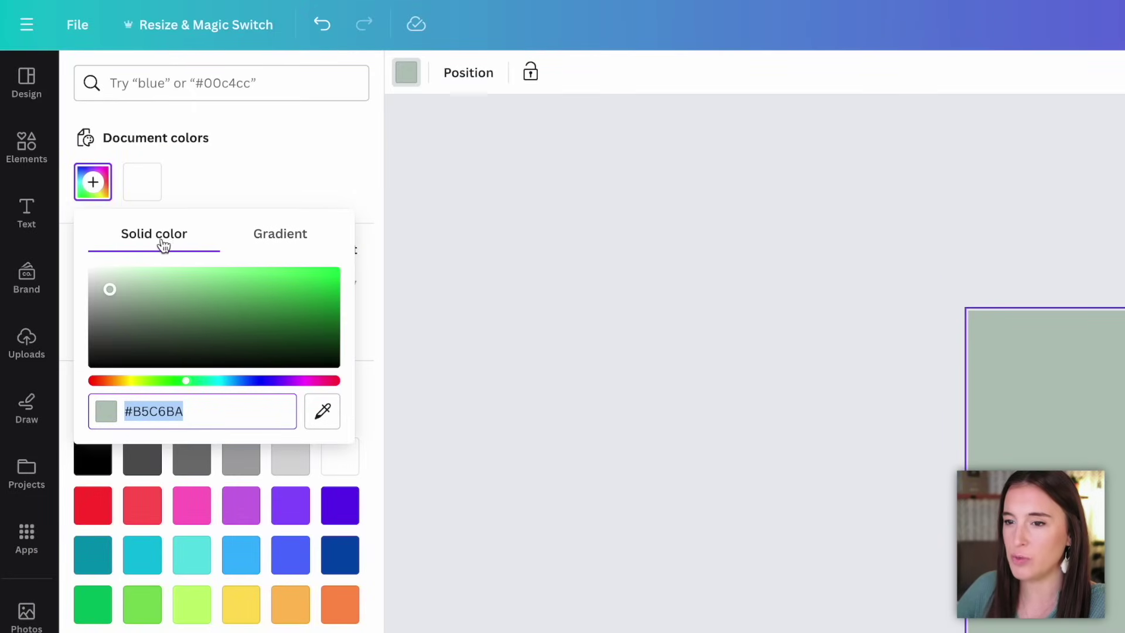
{"action": "left_click", "coordinate": [299, 247]}
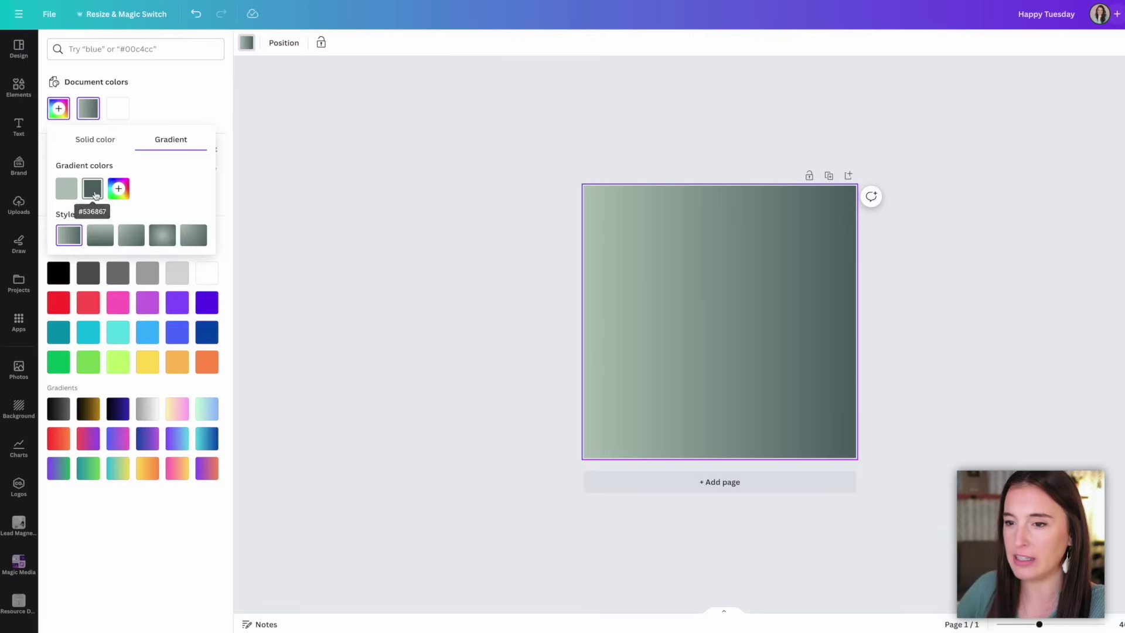
Try pale teal #BAE1E0 and pink #E1BACF as the background gradient's second colour, and undo the change.
{"action": "left_click", "coordinate": [150, 316]}
{"action": "left_click", "coordinate": [117, 222]}
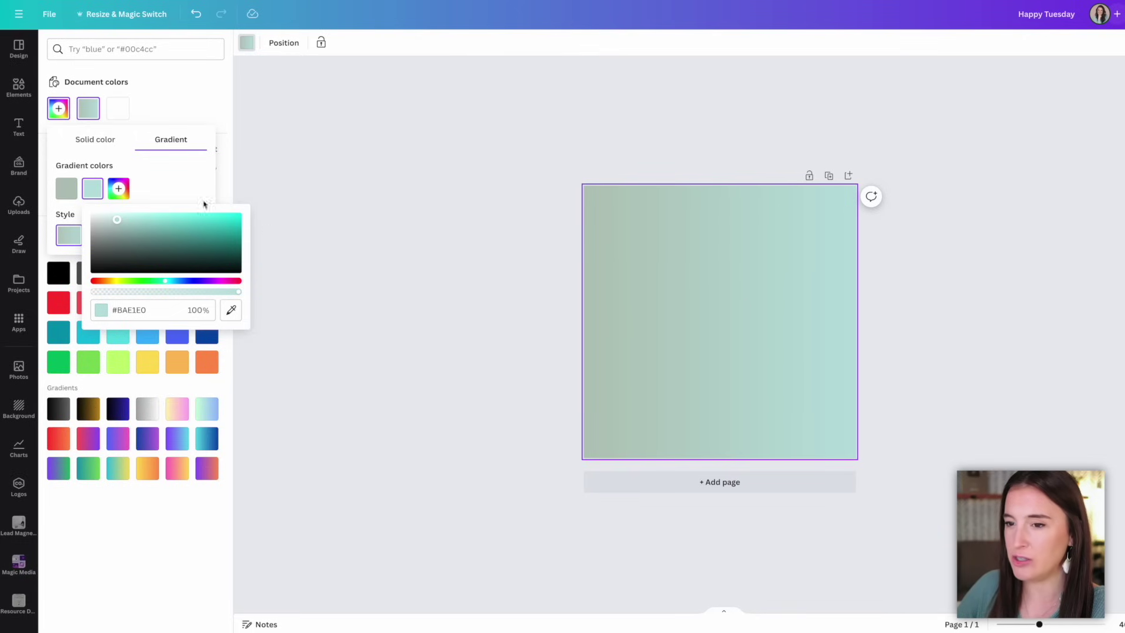
{"action": "left_click", "coordinate": [226, 282]}
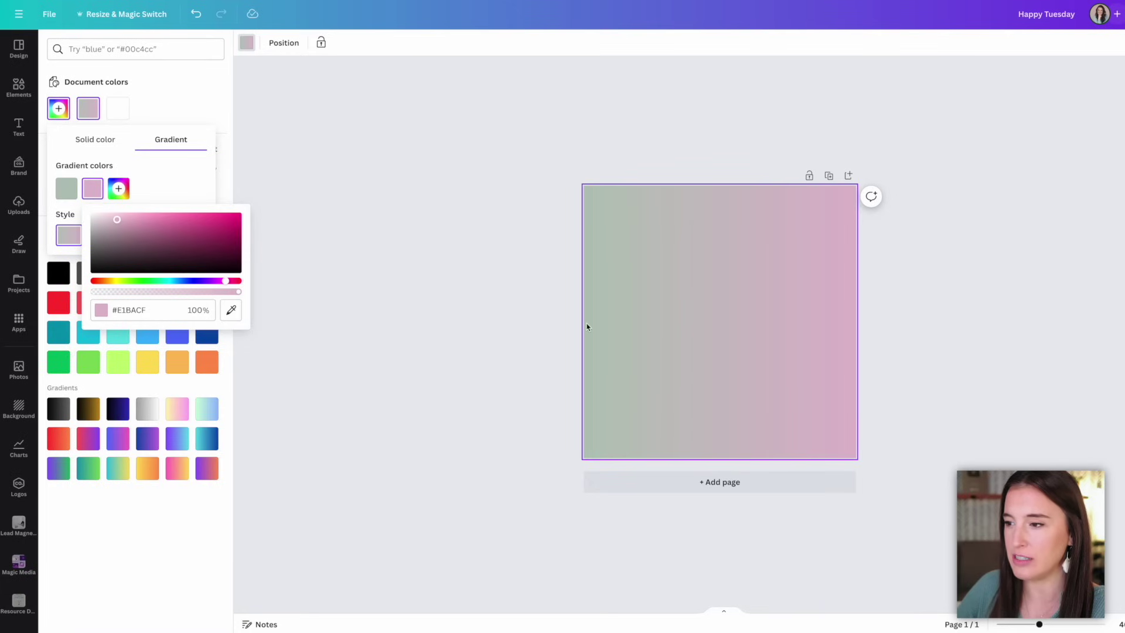
{"action": "key", "text": "ctrl+z"}
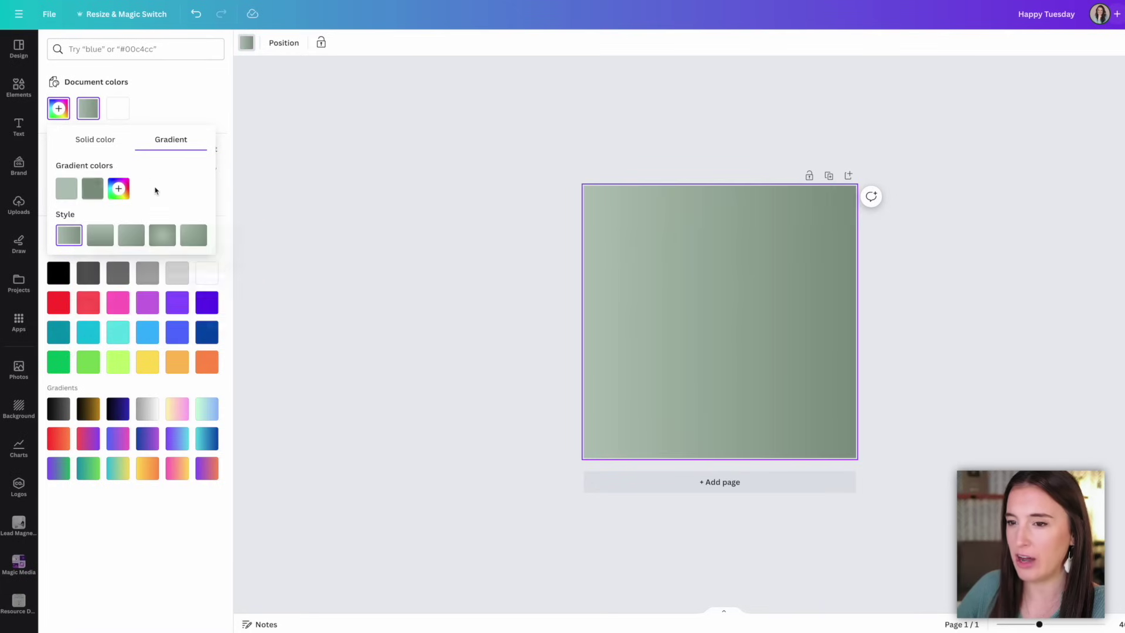
Add a third colour to the background gradient and set it to dark grey #3E423F.
{"action": "left_click", "coordinate": [118, 188]}
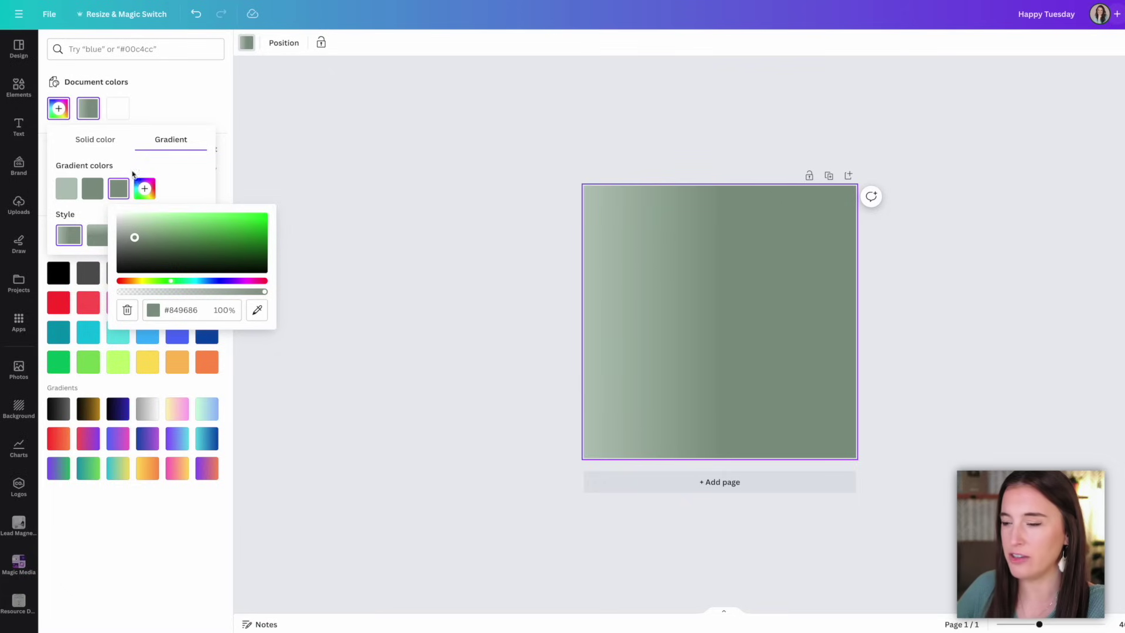
{"action": "left_click", "coordinate": [125, 221]}
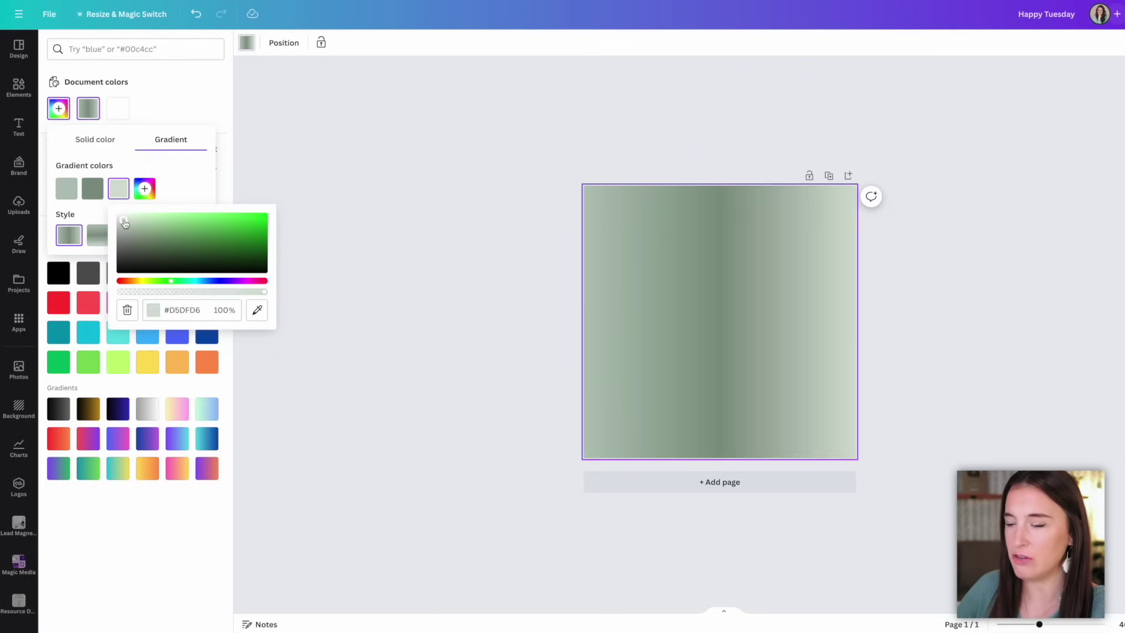
{"action": "left_click", "coordinate": [125, 258]}
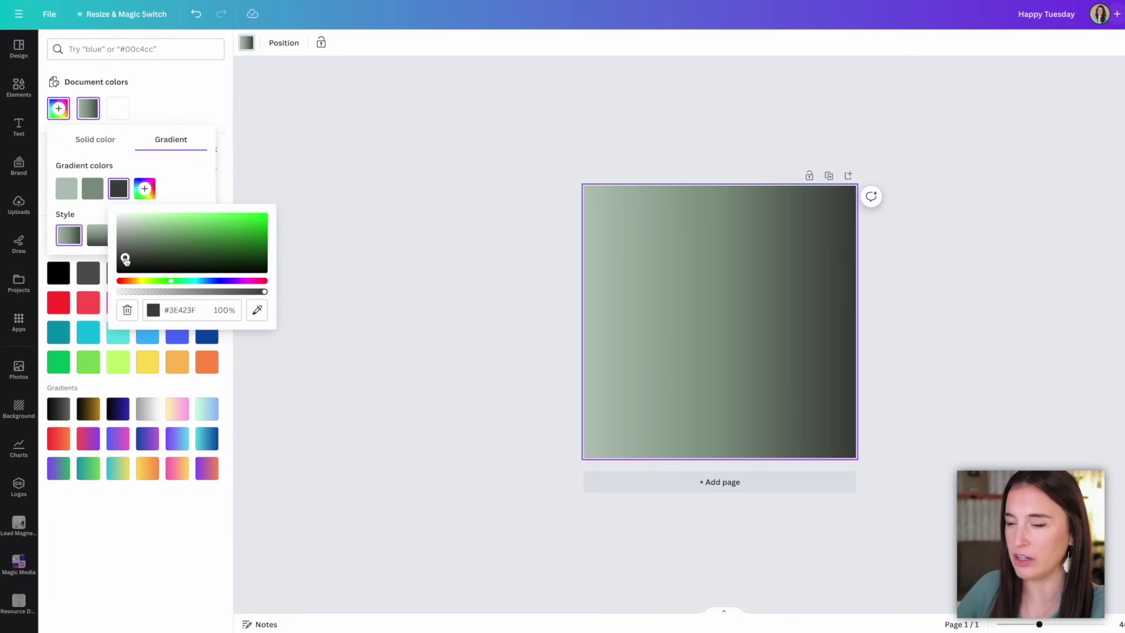
{"action": "left_click", "coordinate": [617, 314]}
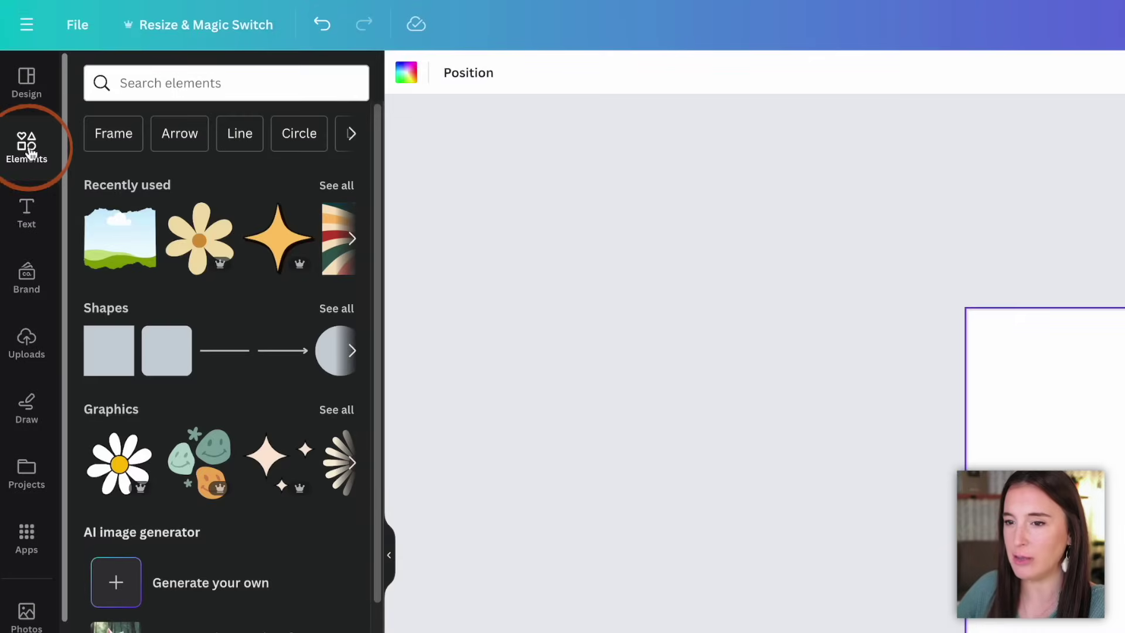
Insert a starburst shape on the blank page, enlarge it to cover most of the page and centre it.
{"action": "left_click", "coordinate": [339, 311]}
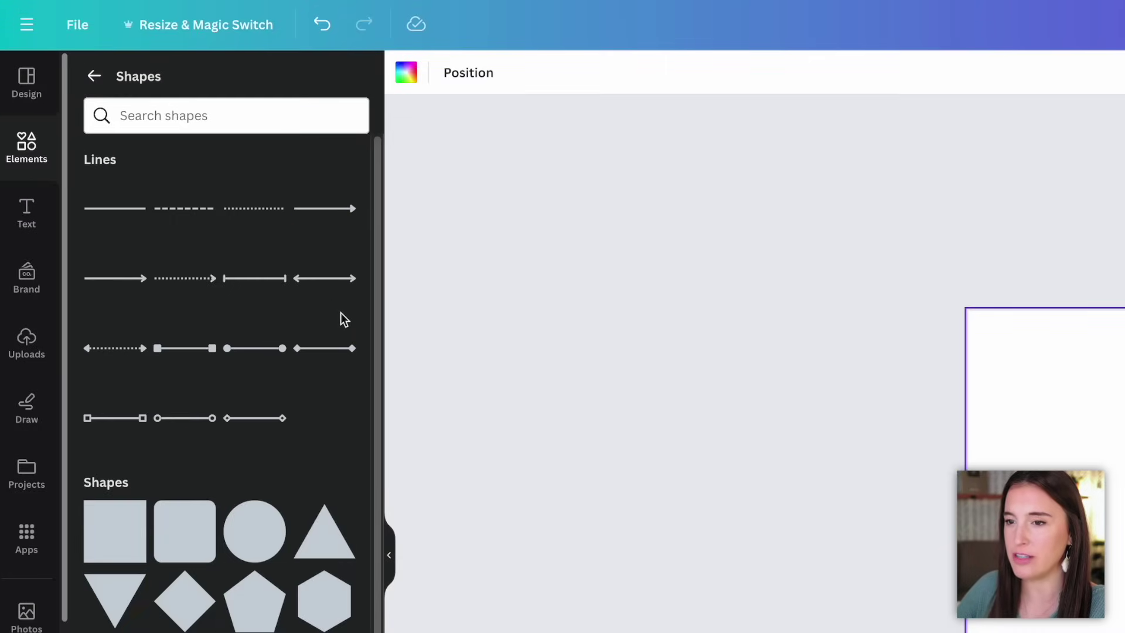
{"action": "scroll", "coordinate": [321, 467], "scroll_direction": "down", "scroll_amount": 4}
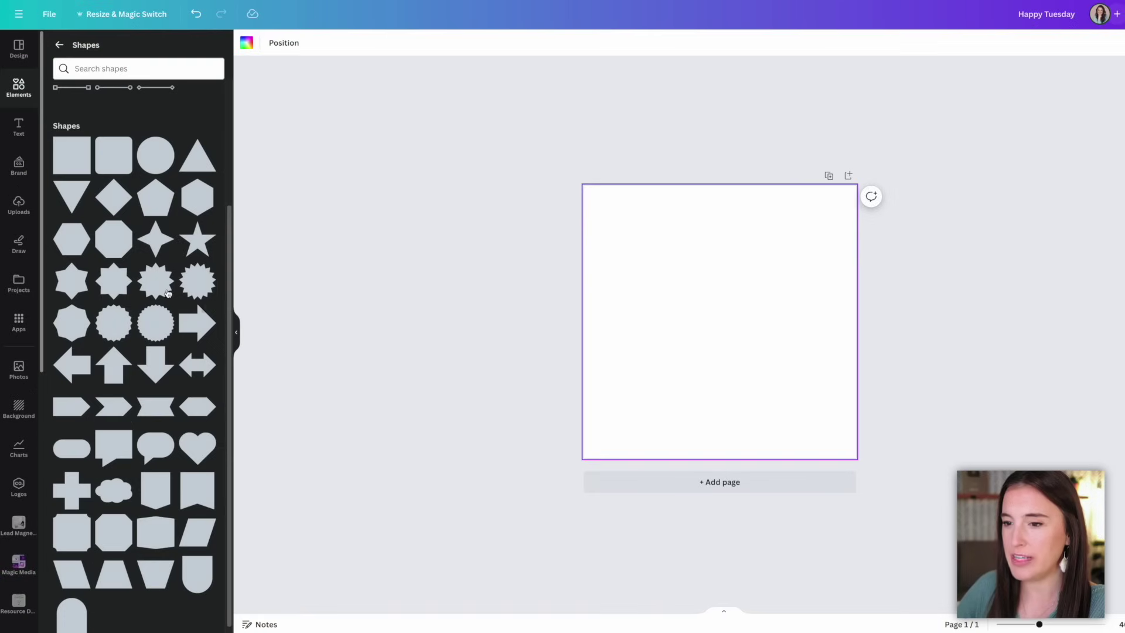
{"action": "left_click", "coordinate": [258, 521]}
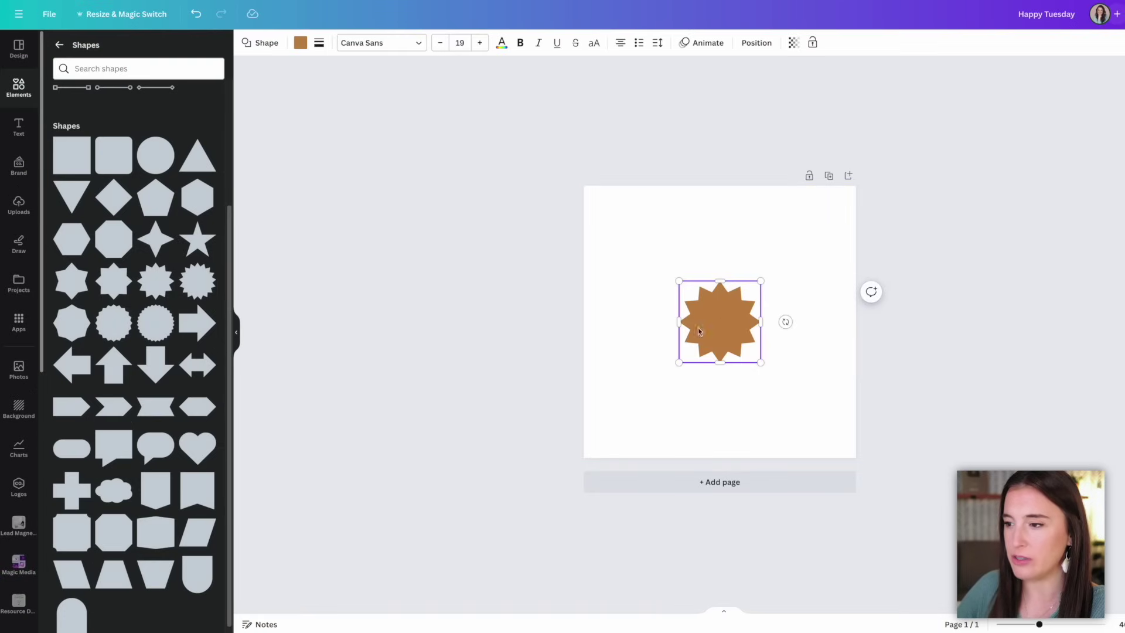
{"action": "left_click_drag", "start_coordinate": [680, 282], "coordinate": [630, 232]}
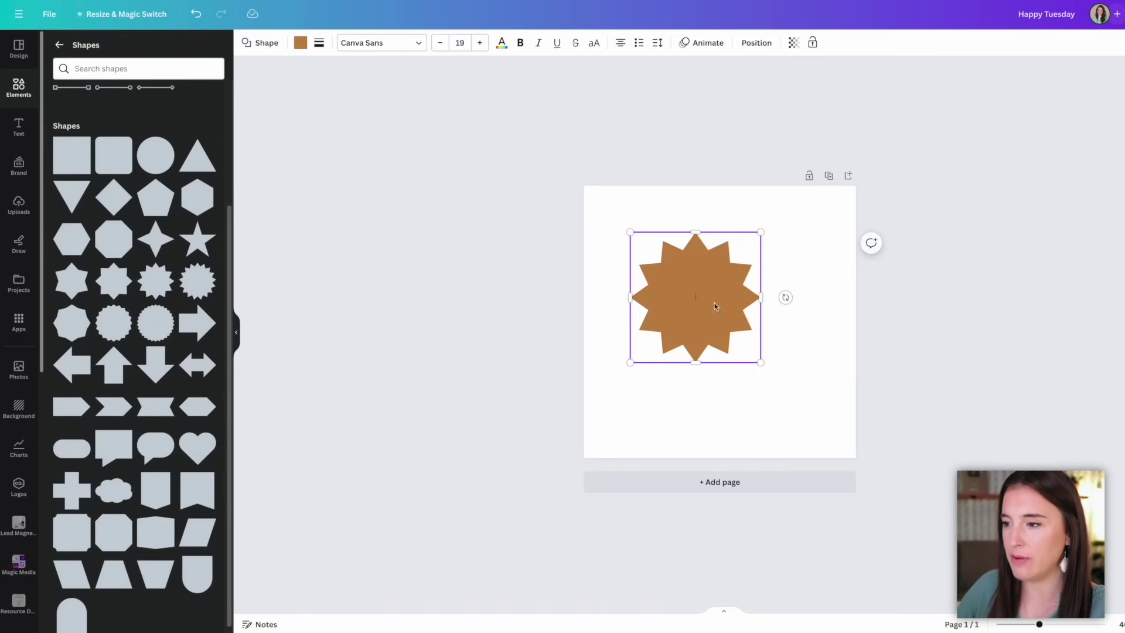
{"action": "left_click_drag", "start_coordinate": [755, 365], "coordinate": [814, 416]}
{"action": "left_click_drag", "start_coordinate": [744, 344], "coordinate": [734, 339]}
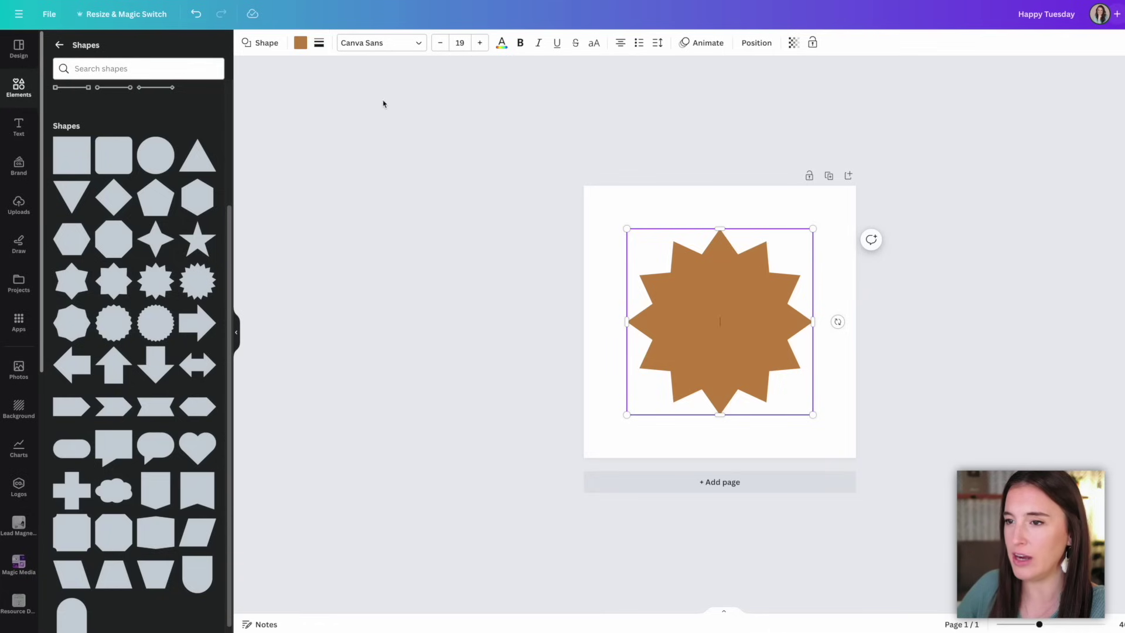
Change the starburst's solid brown fill to a gradient running from brown to dark olive green.
{"action": "left_click", "coordinate": [303, 49]}
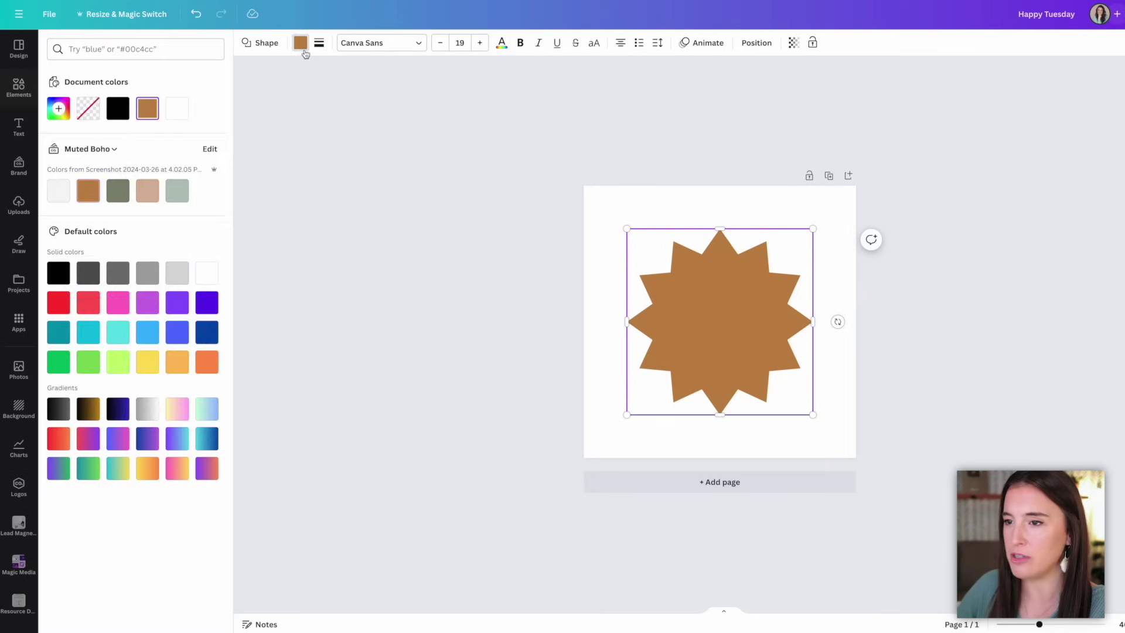
{"action": "left_click", "coordinate": [59, 108]}
{"action": "left_click", "coordinate": [179, 142]}
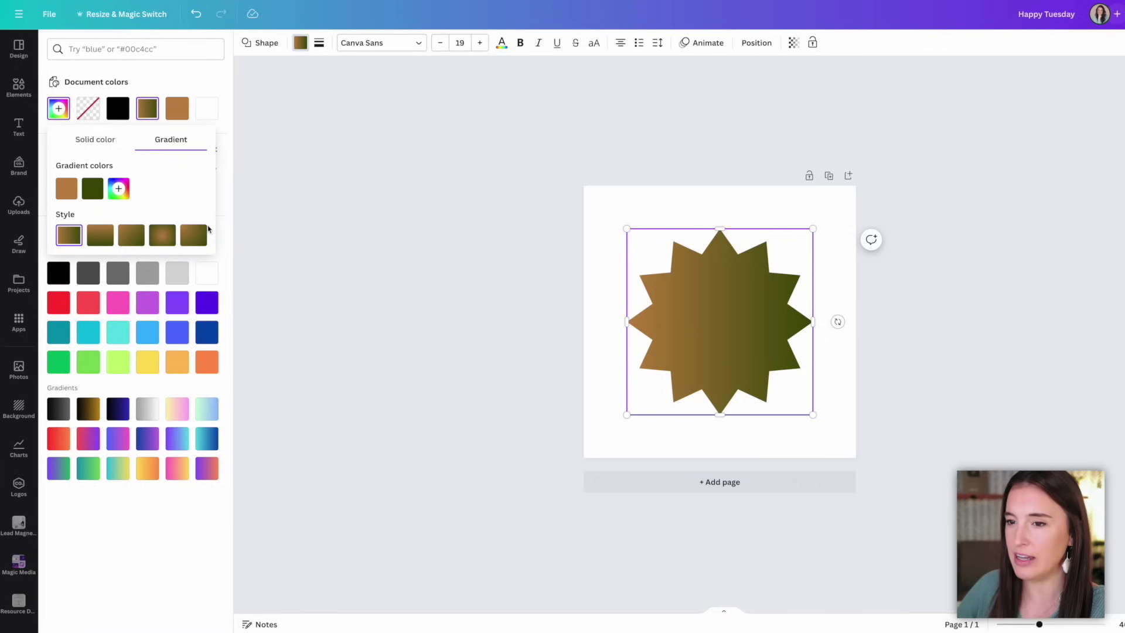
{"action": "left_click", "coordinate": [93, 188]}
{"action": "left_click_drag", "start_coordinate": [193, 241], "coordinate": [599, 251]}
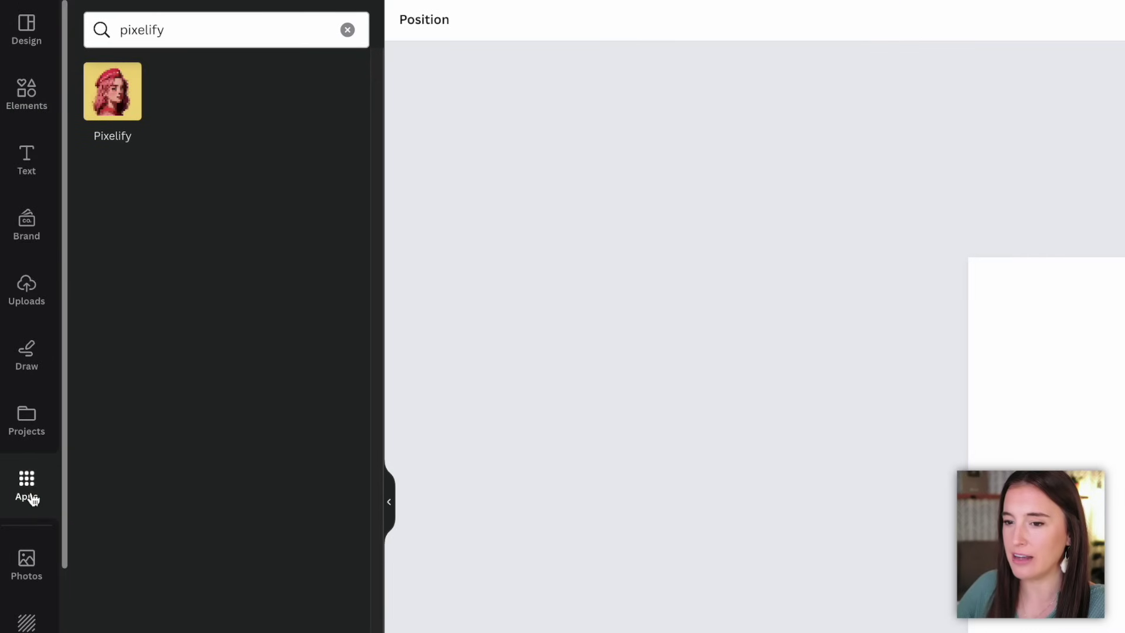
Search the apps for "typegradient" and open the TypeGradient app.
{"action": "left_click", "coordinate": [26, 486]}
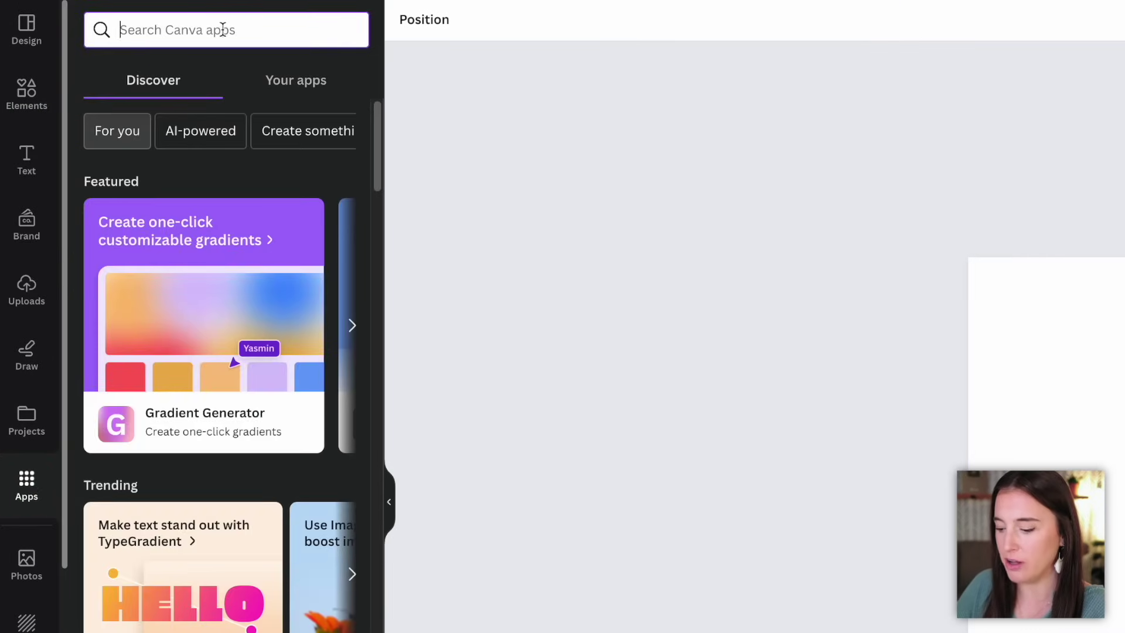
{"action": "type", "text": "typegradient"}
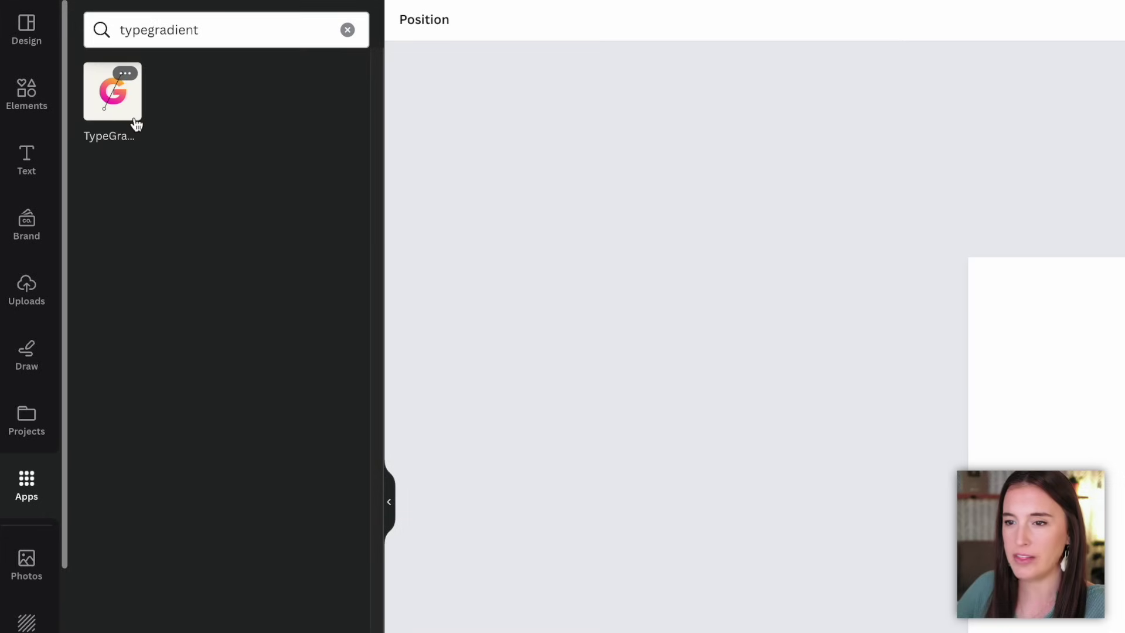
{"action": "left_click", "coordinate": [133, 119]}
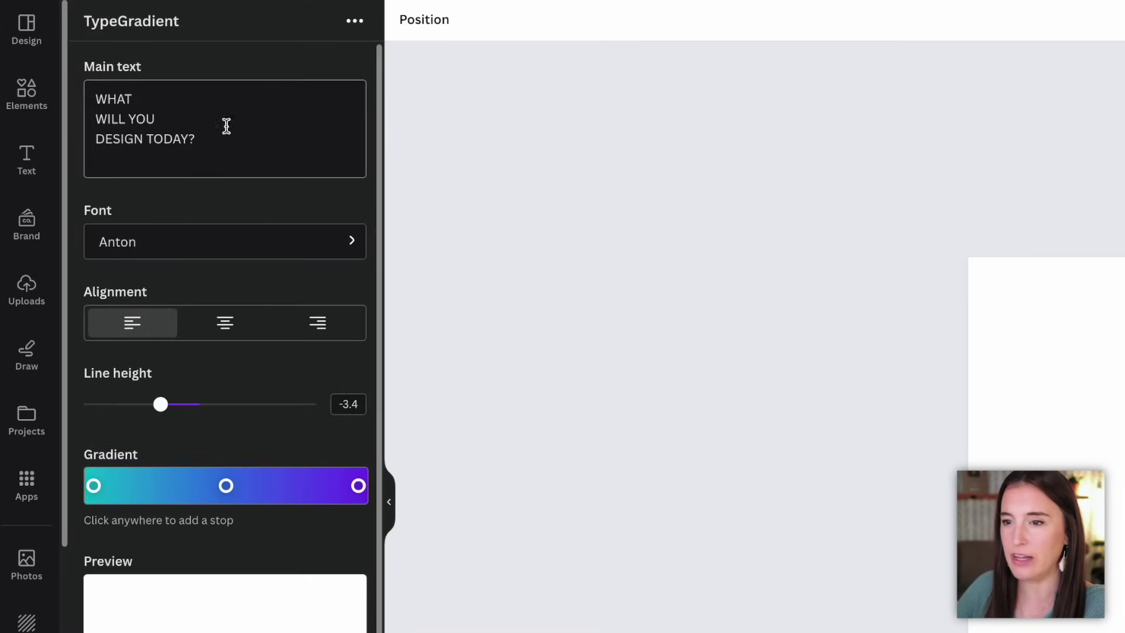
Replace the gradient text's placeholder wording with "Happy" and "Tuesday" on two lines.
{"action": "left_click_drag", "start_coordinate": [196, 140], "coordinate": [86, 91]}
{"action": "type", "text": "Happy"}
{"action": "key", "text": "Return"}
{"action": "type", "text": "Tuesday"}
Set the text's font to Barely Enough and its line height to 2.6.
{"action": "left_click", "coordinate": [188, 241]}
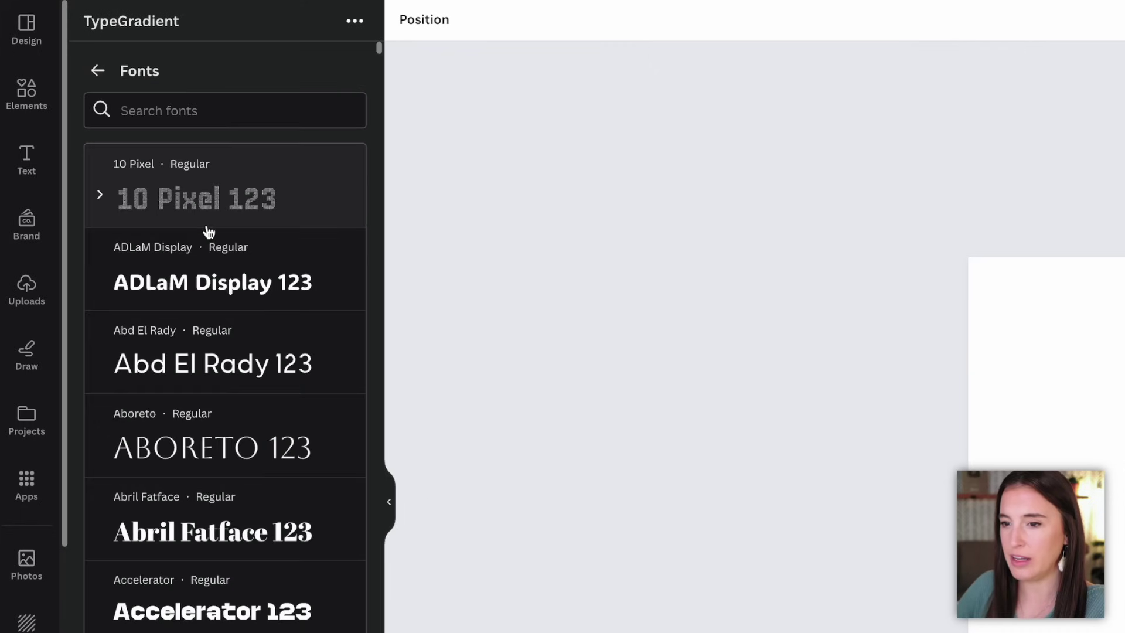
{"action": "scroll", "coordinate": [266, 583], "scroll_direction": "down", "scroll_amount": 5}
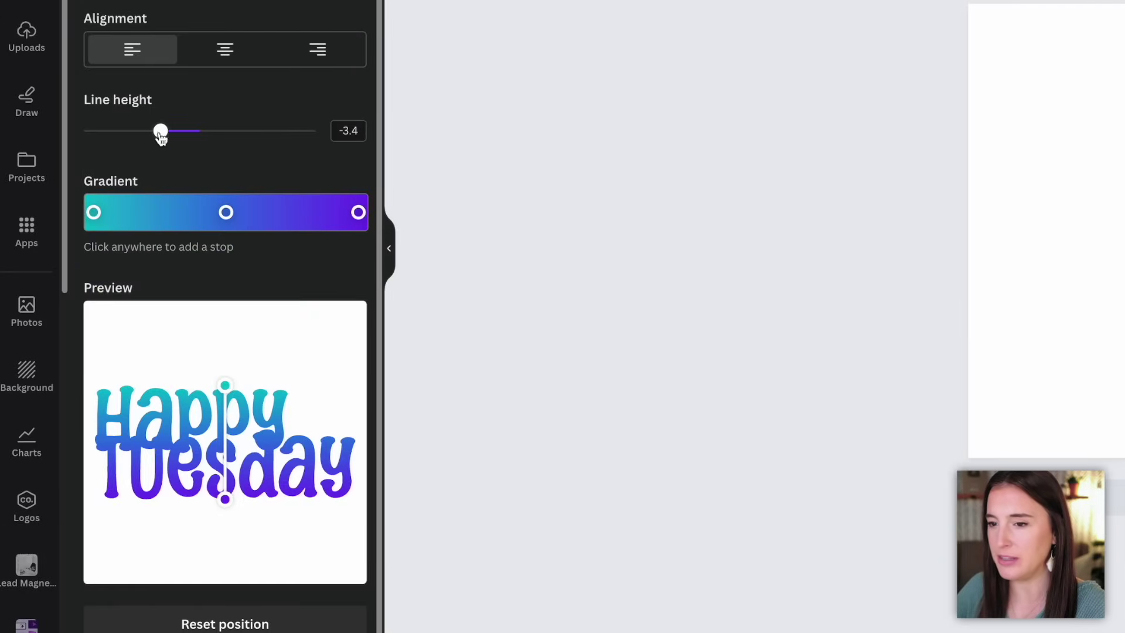
{"action": "left_click_drag", "start_coordinate": [164, 137], "coordinate": [231, 136]}
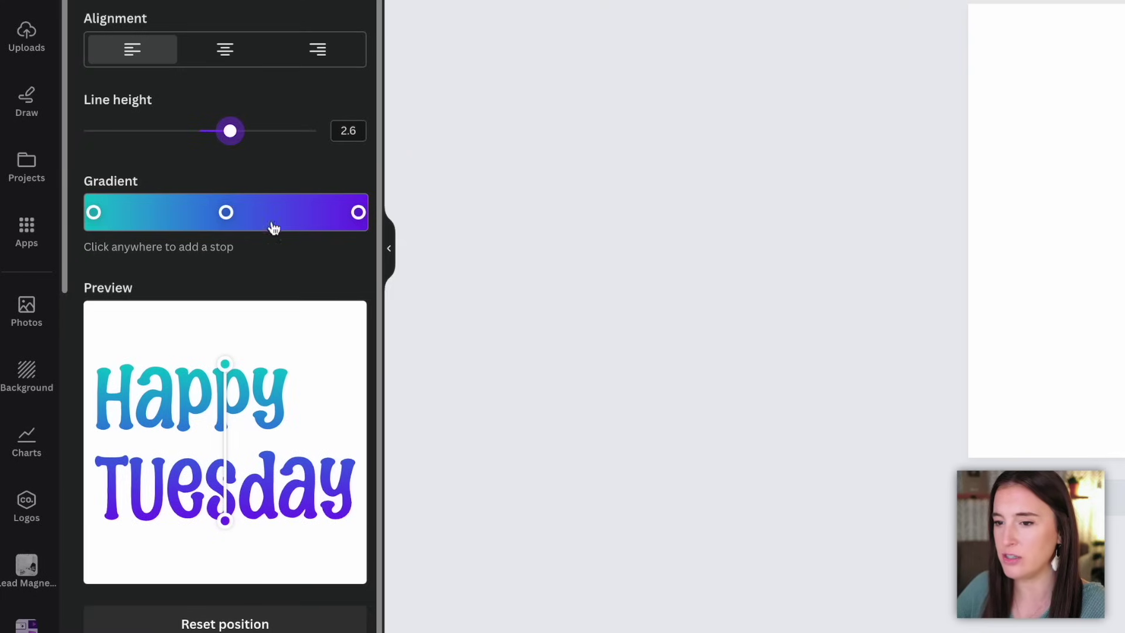
Recolour the text gradient's first stop to pale aqua and its middle stop to magenta #e333bc.
{"action": "left_click", "coordinate": [94, 214]}
{"action": "left_click", "coordinate": [176, 276]}
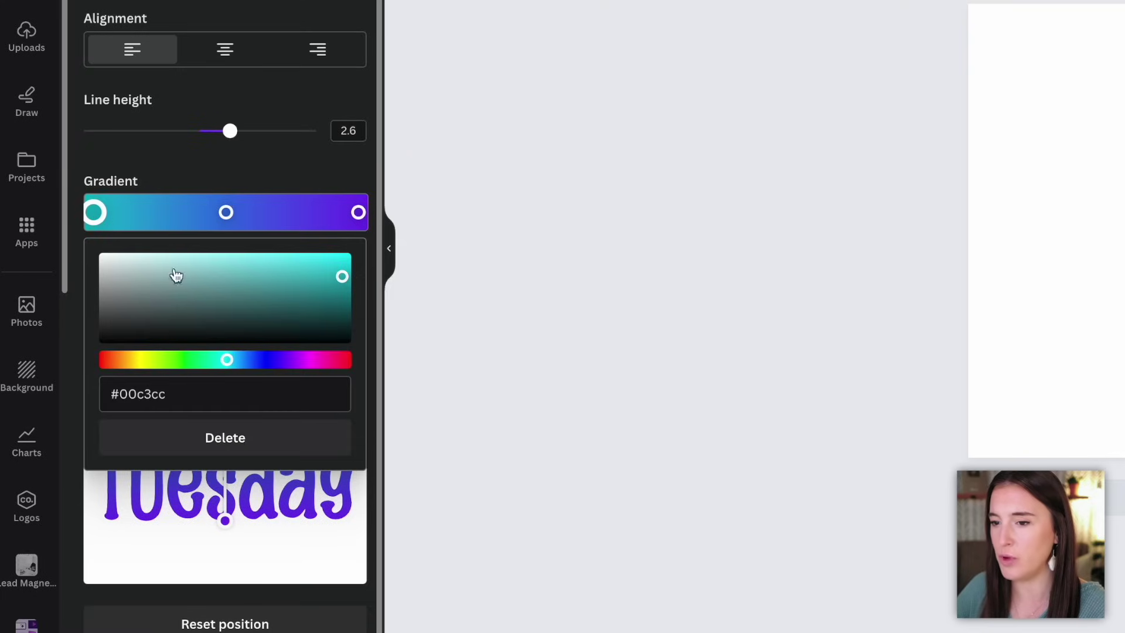
{"action": "left_click", "coordinate": [226, 212]}
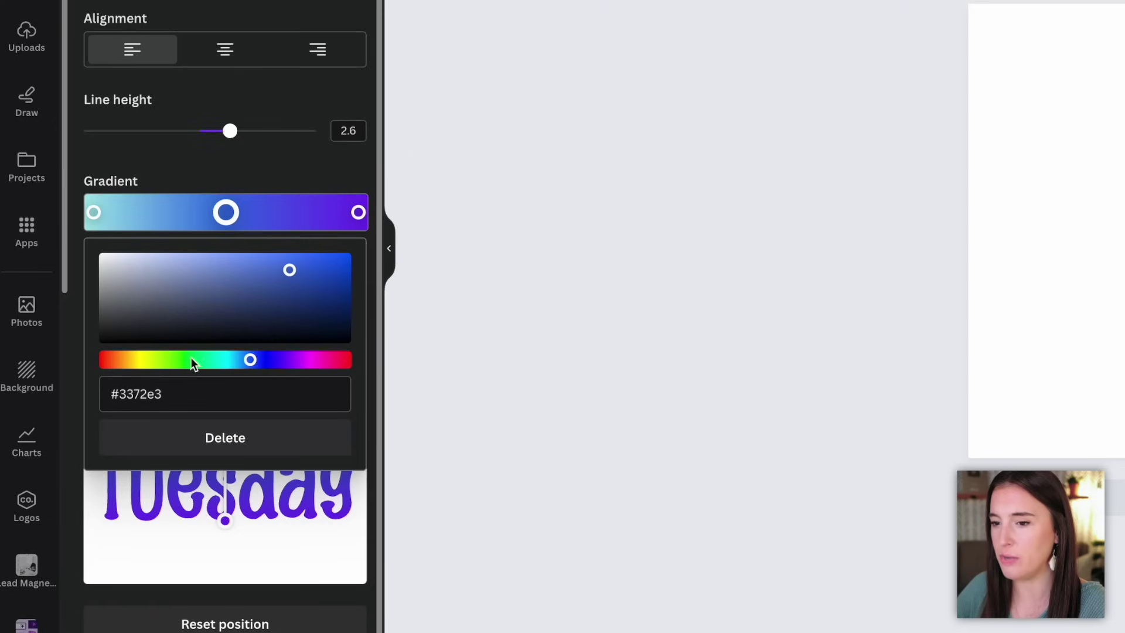
{"action": "left_click_drag", "start_coordinate": [233, 363], "coordinate": [312, 359]}
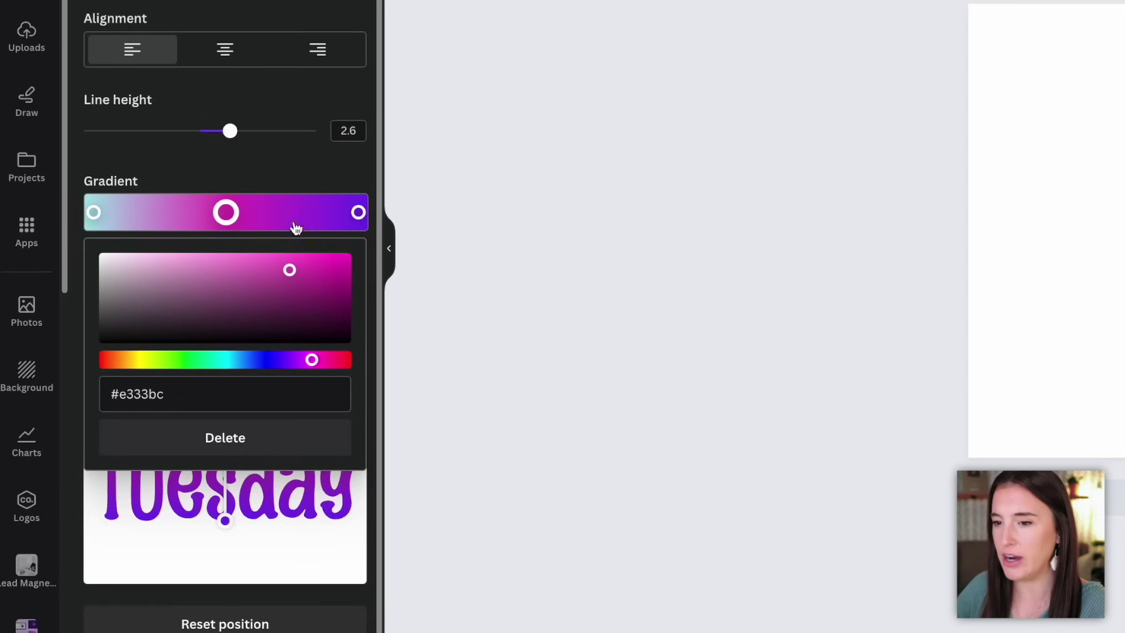
{"action": "left_click", "coordinate": [187, 175]}
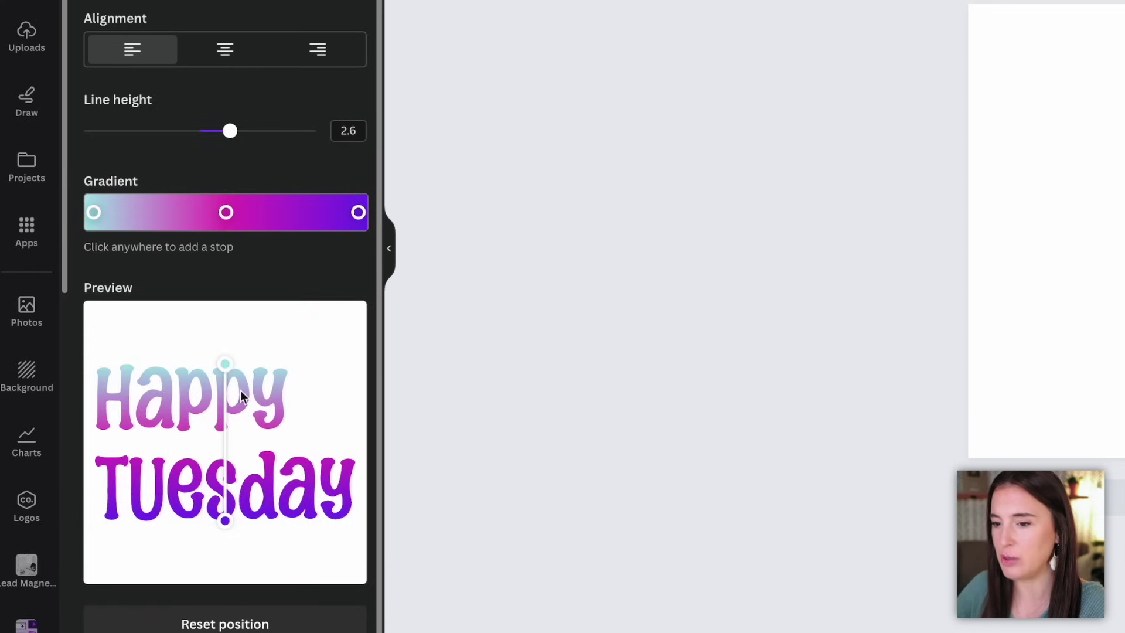
Add a light purple #ca74e7 stop between the magenta and violet stops, and angle the gradient diagonally from upper left to lower right across the text.
{"action": "left_click", "coordinate": [311, 214]}
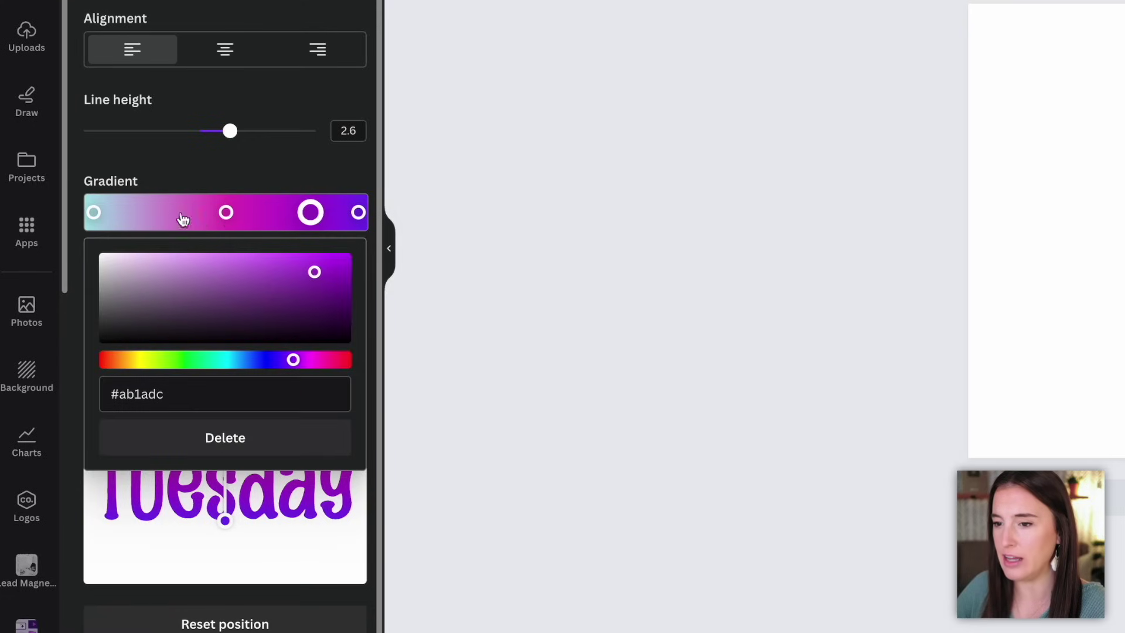
{"action": "left_click", "coordinate": [281, 262]}
{"action": "left_click", "coordinate": [225, 270]}
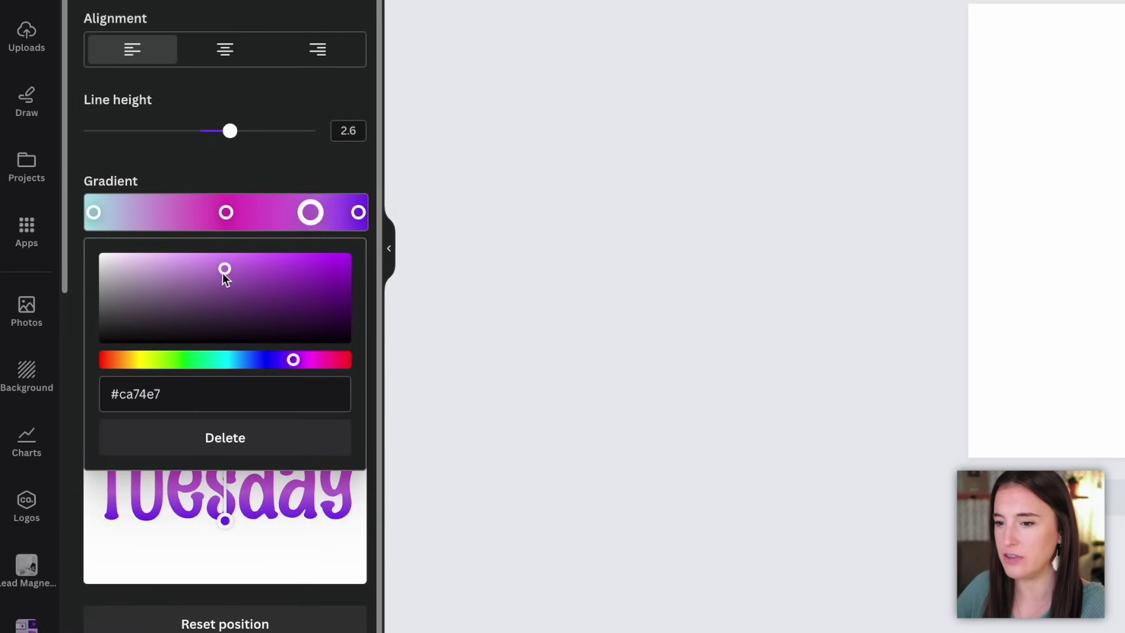
{"action": "left_click", "coordinate": [294, 164]}
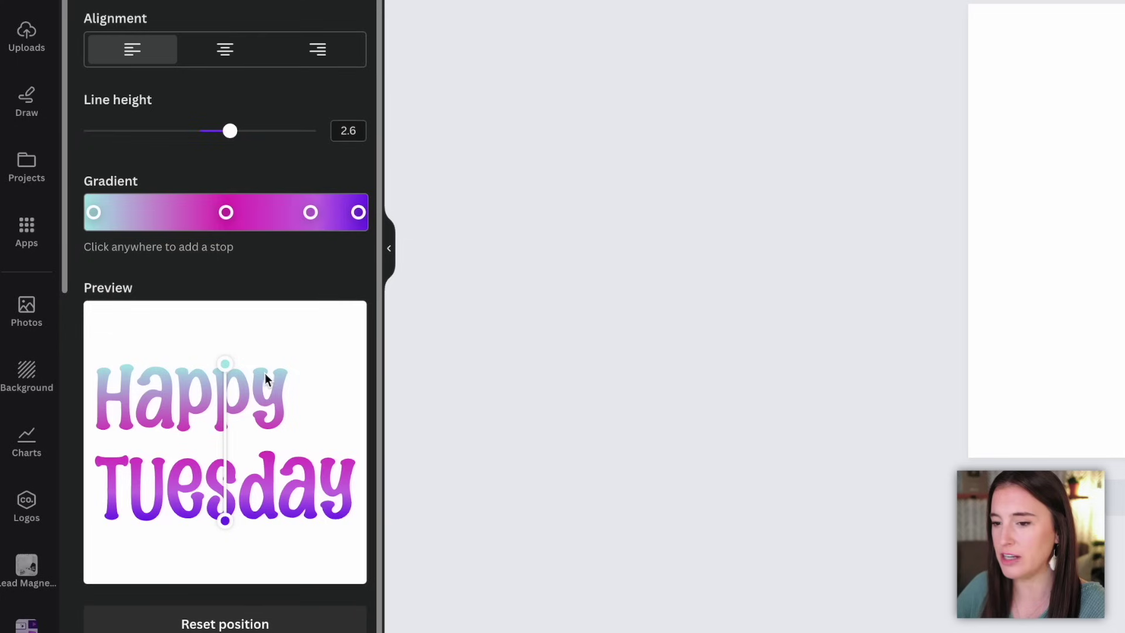
{"action": "left_click_drag", "start_coordinate": [229, 364], "coordinate": [184, 381]}
{"action": "left_click_drag", "start_coordinate": [225, 520], "coordinate": [303, 528]}
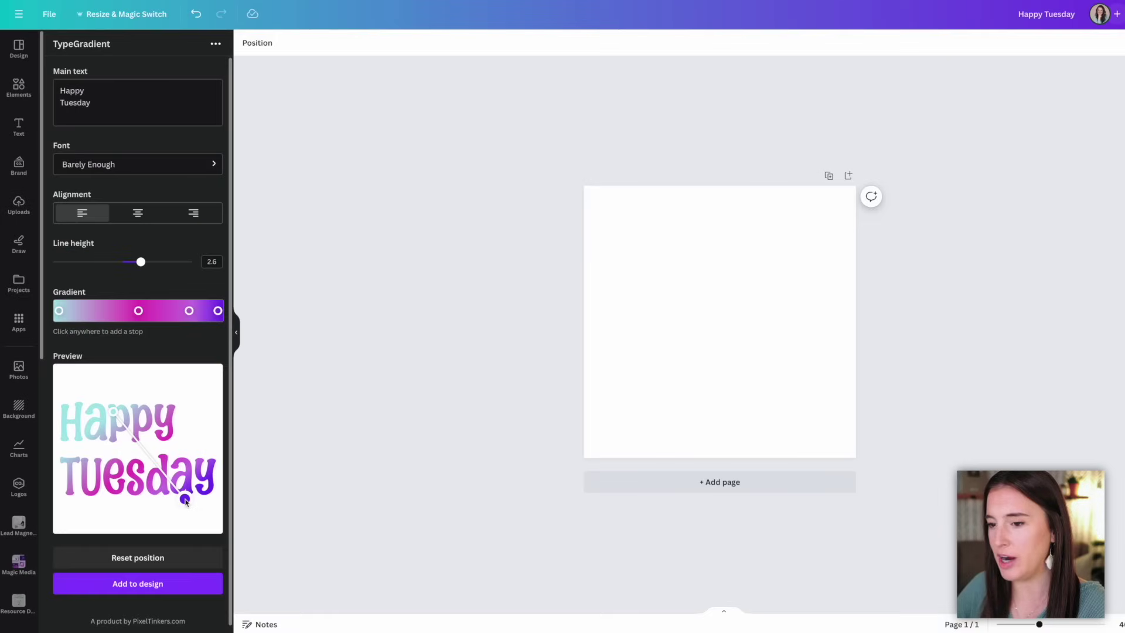
Add the gradient "Happy Tuesday" text to the page after nudging its gradient's end point, and enlarge it to fill most of the page width.
{"action": "left_click_drag", "start_coordinate": [186, 502], "coordinate": [190, 501]}
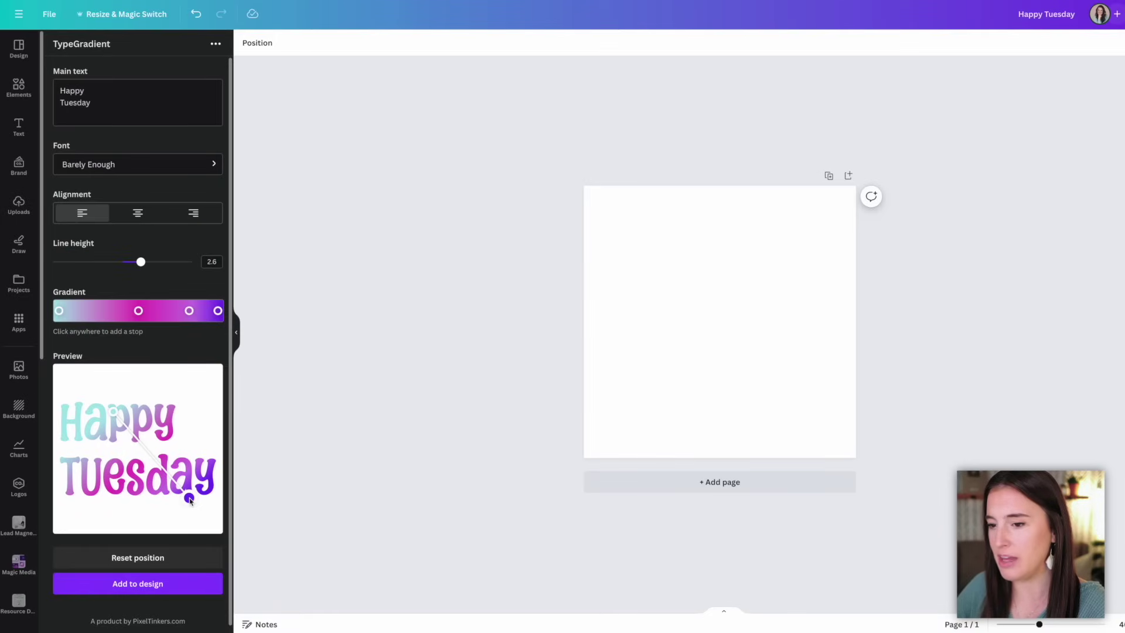
{"action": "left_click", "coordinate": [122, 589]}
{"action": "left_click_drag", "start_coordinate": [665, 288], "coordinate": [592, 246]}
{"action": "left_click_drag", "start_coordinate": [775, 354], "coordinate": [827, 386]}
{"action": "left_click_drag", "start_coordinate": [749, 364], "coordinate": [758, 362]}
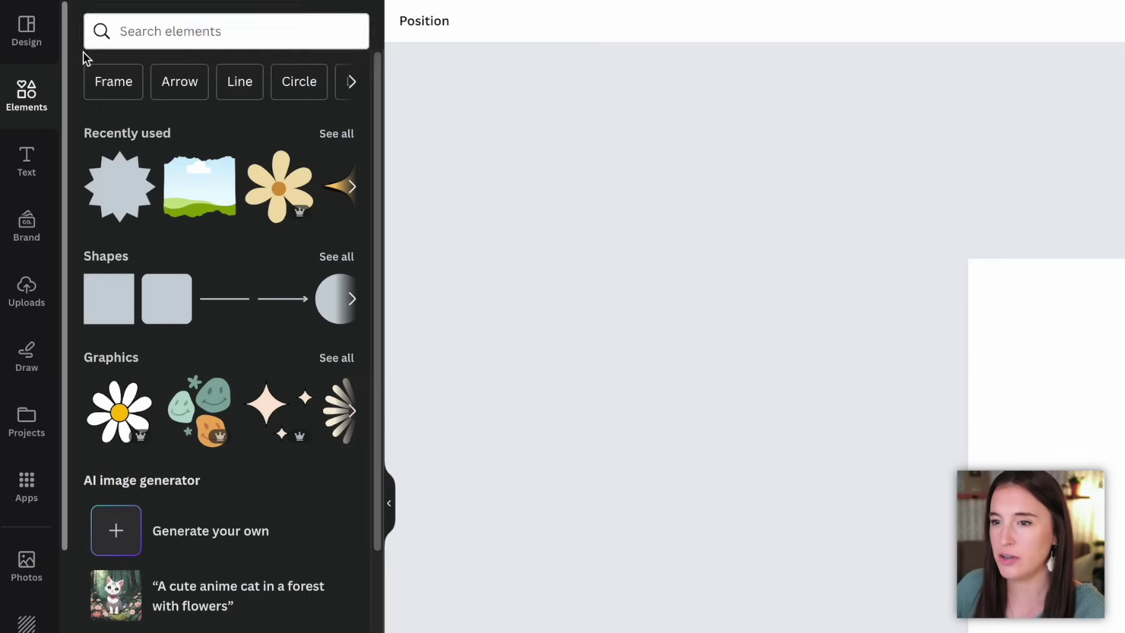
Search the elements library for "instagram logo" and show only graphics.
{"action": "left_click", "coordinate": [197, 31]}
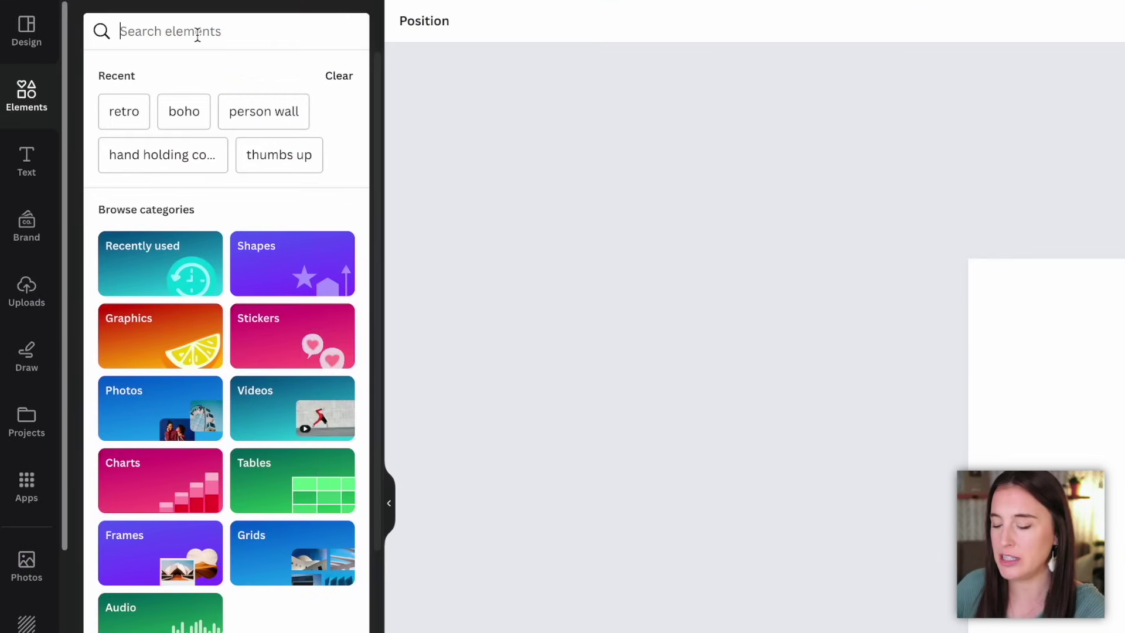
{"action": "type", "text": "instagram logo"}
{"action": "key", "text": "Return"}
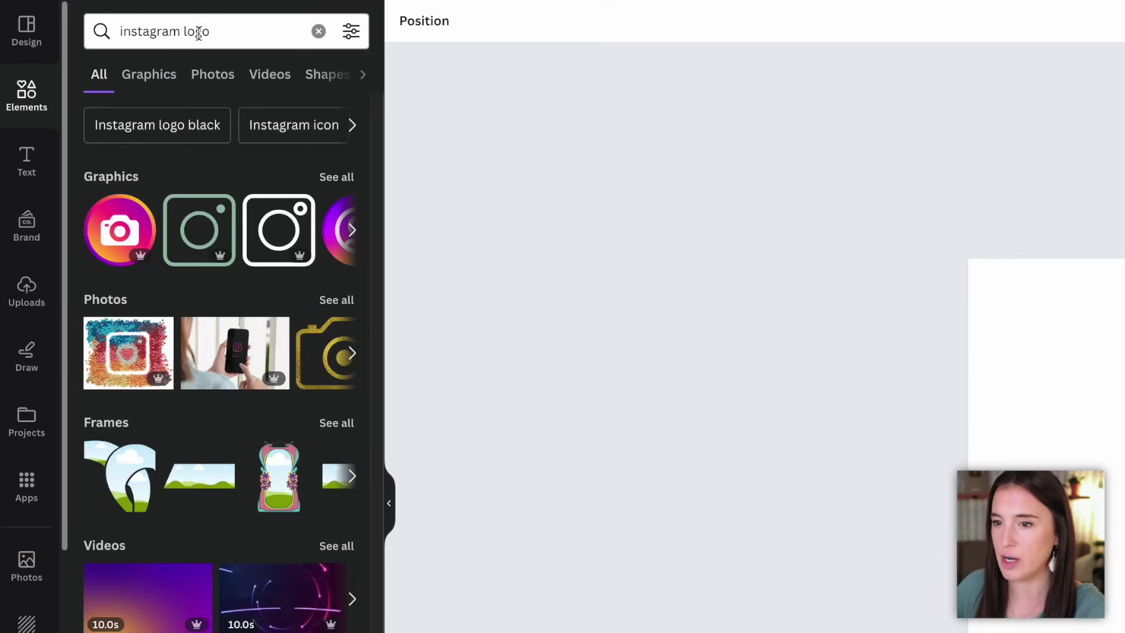
{"action": "left_click", "coordinate": [149, 74]}
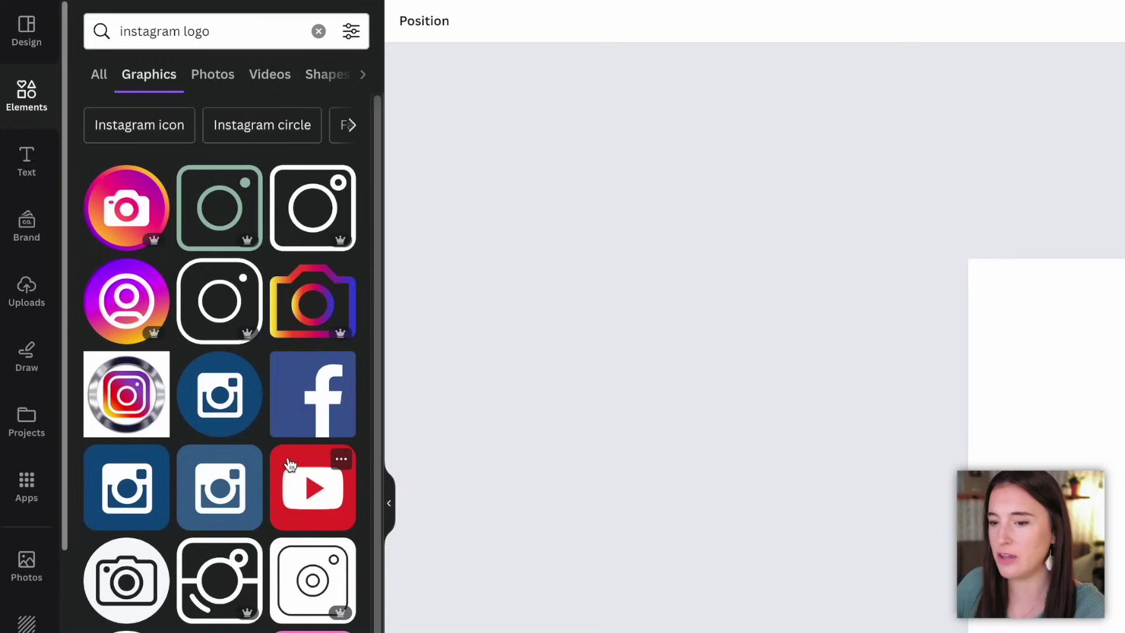
Find and open the Brandfetch app, and look up the brand instagram.com in it.
{"action": "left_click", "coordinate": [22, 505]}
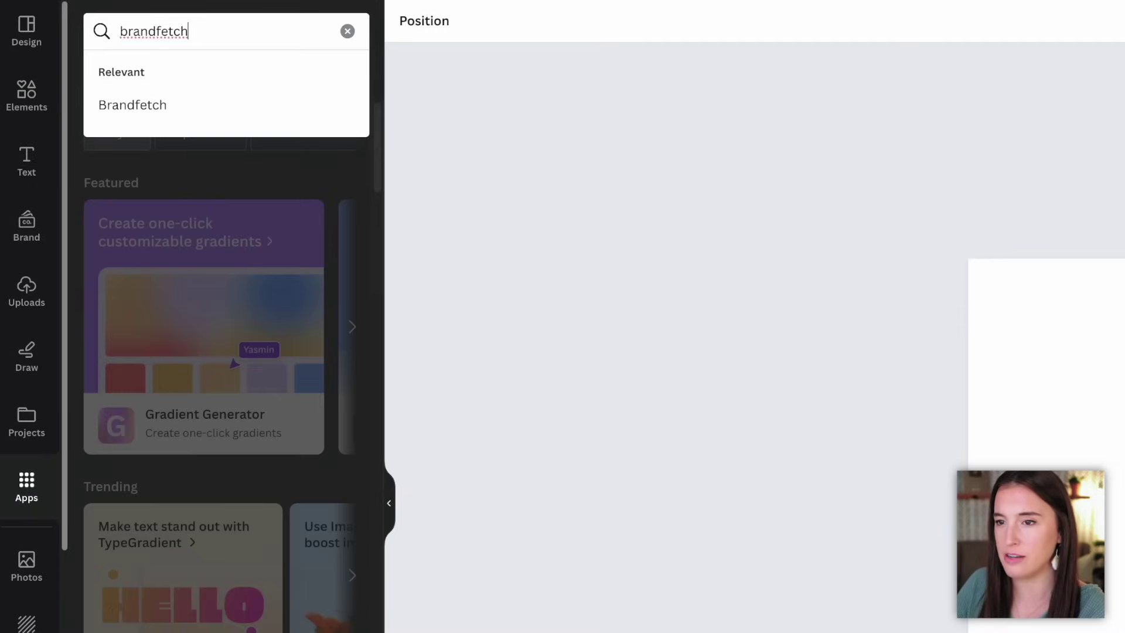
{"action": "key", "text": "Return"}
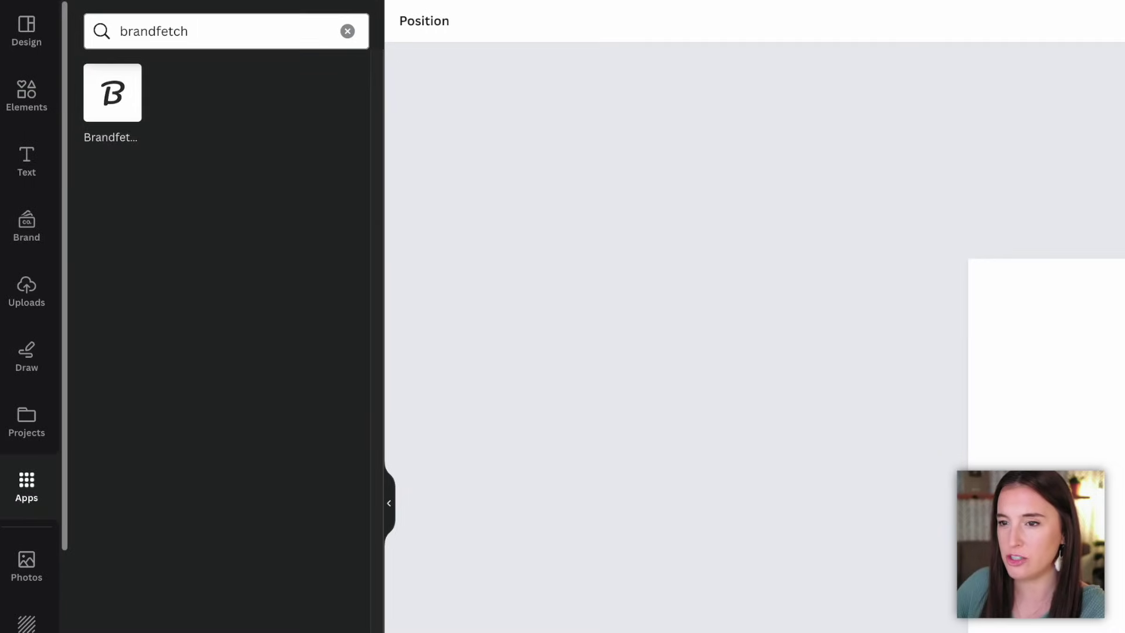
{"action": "left_click", "coordinate": [126, 114]}
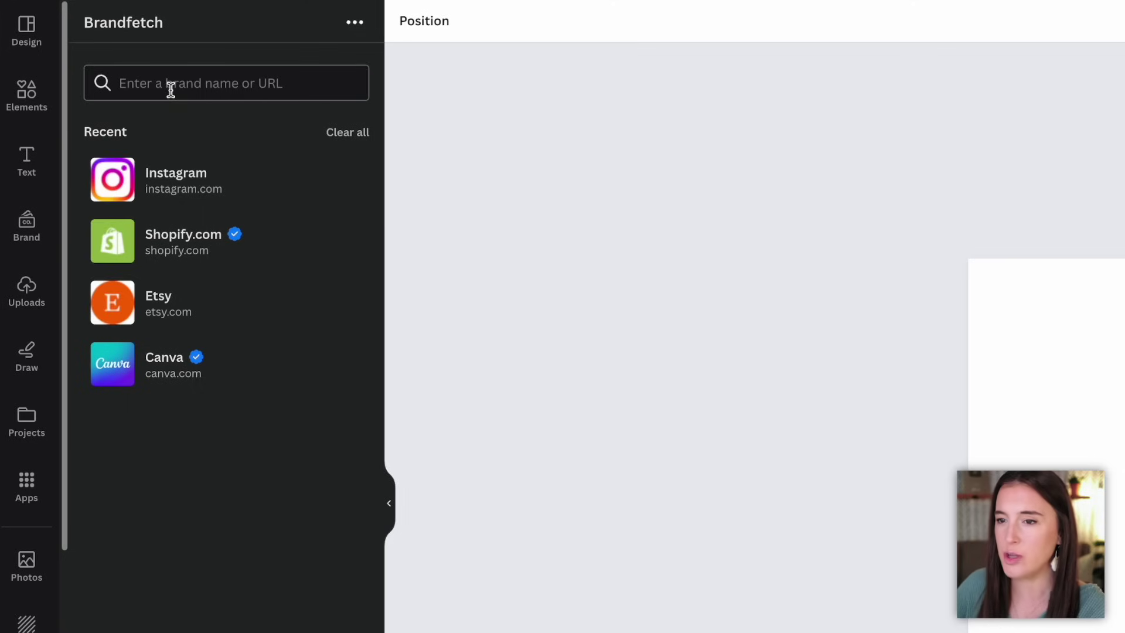
{"action": "left_click", "coordinate": [170, 89]}
{"action": "type", "text": "instagram.com"}
{"action": "key", "text": "Return"}
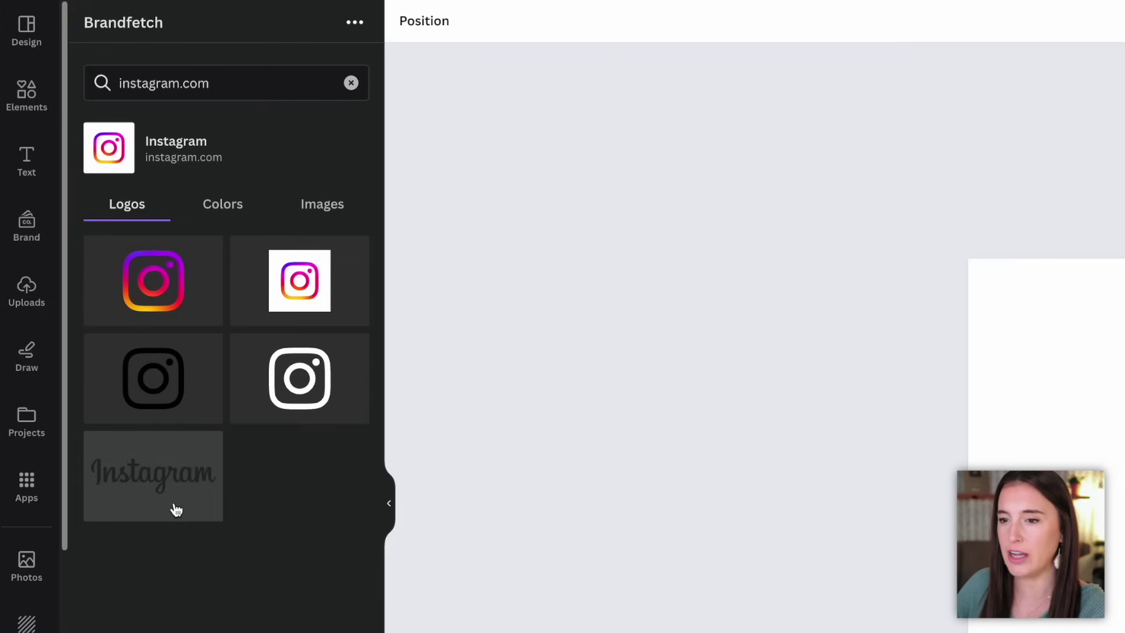
Examine Instagram's brand colors and images in Brandfetch, and return to its logos.
{"action": "left_click", "coordinate": [194, 213]}
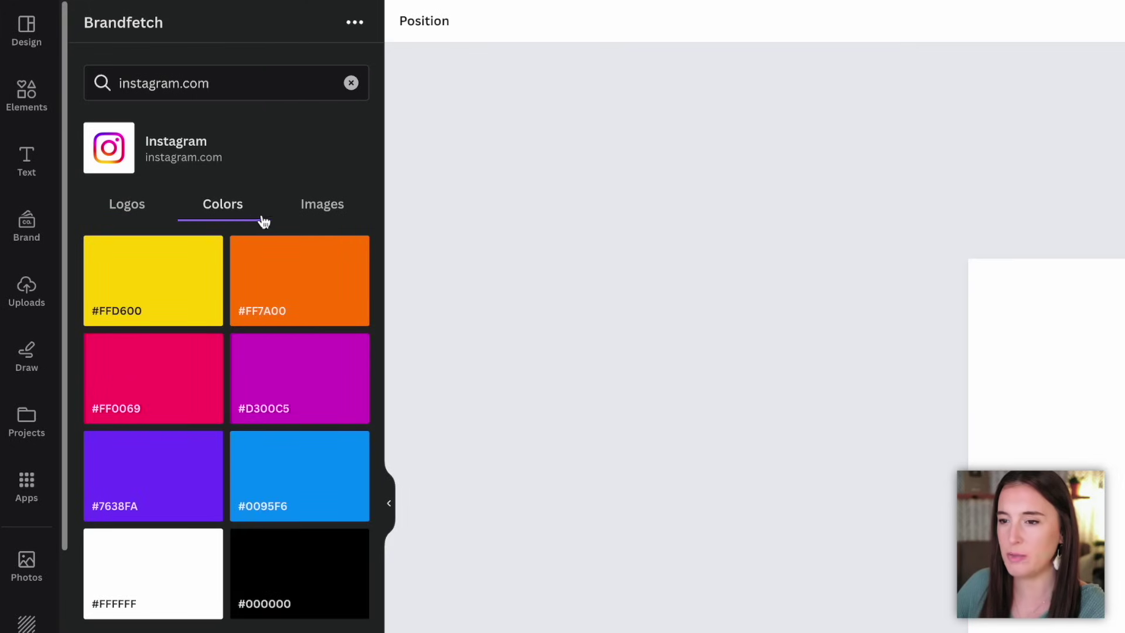
{"action": "left_click", "coordinate": [329, 215]}
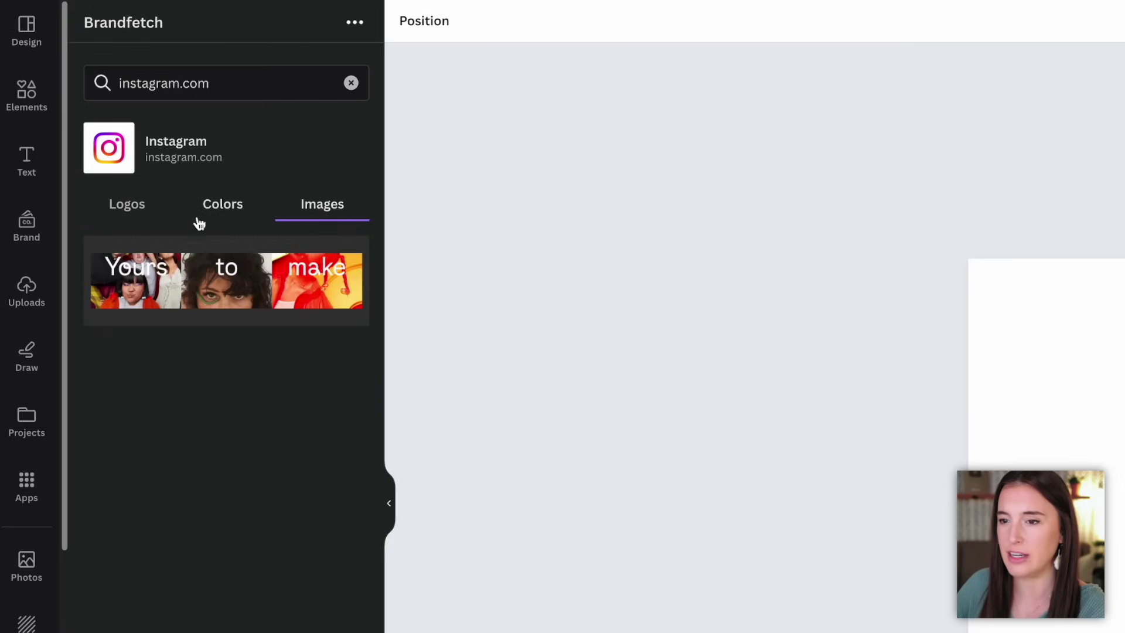
{"action": "left_click", "coordinate": [147, 212]}
Insert Instagram's black icon logo on the page, enlarge it and position it near the page's center.
{"action": "left_click", "coordinate": [183, 257]}
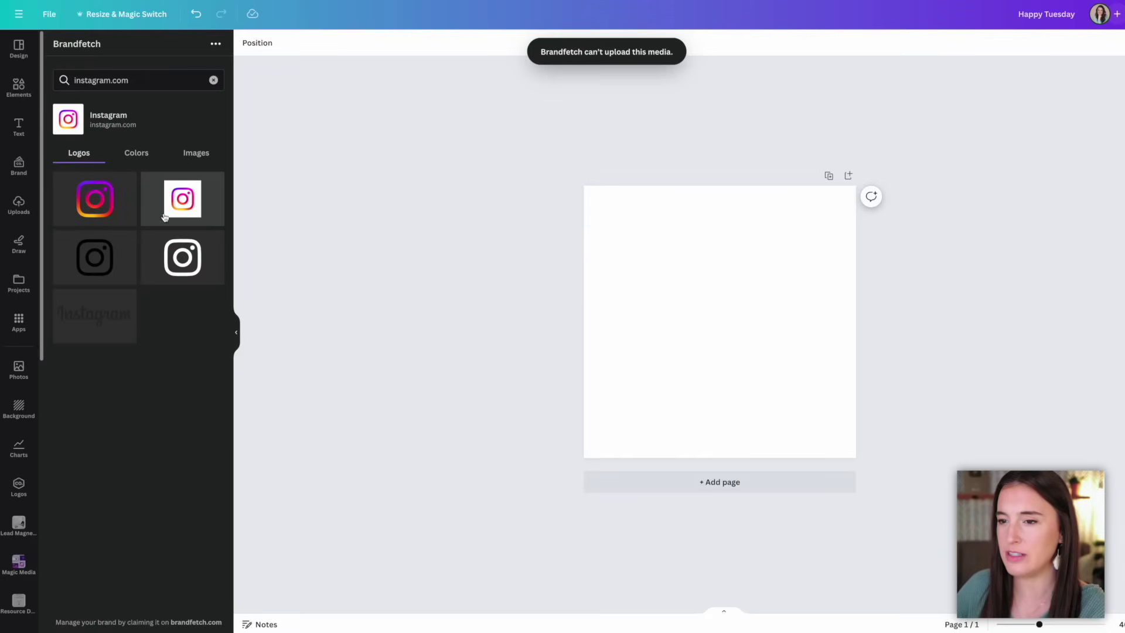
{"action": "left_click", "coordinate": [94, 260]}
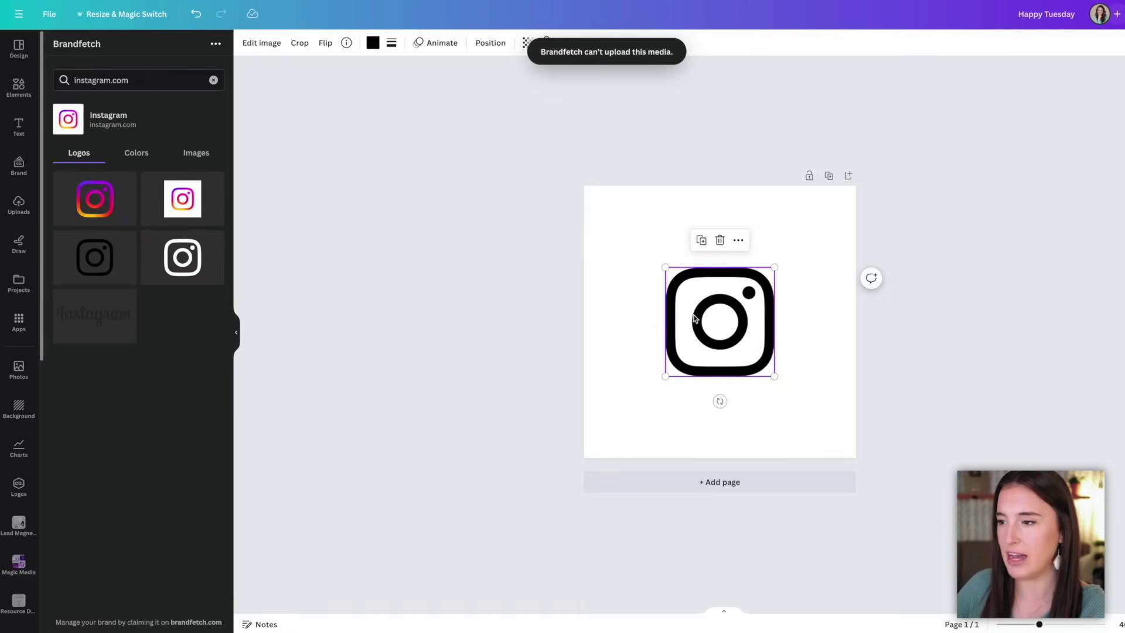
{"action": "left_click_drag", "start_coordinate": [666, 268], "coordinate": [645, 246]}
{"action": "left_click_drag", "start_coordinate": [756, 339], "coordinate": [768, 340]}
Look up shopify.com in Brandfetch, insert the Shopify logo with the green bag and dark wordmark, and enlarge it.
{"action": "left_click", "coordinate": [213, 79]}
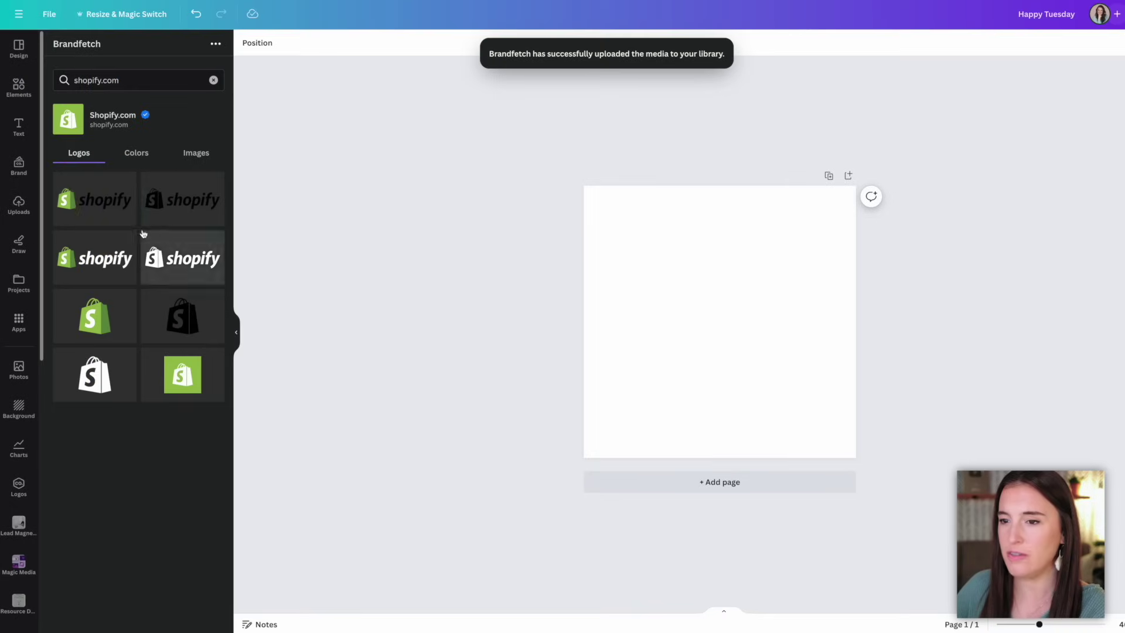
{"action": "left_click", "coordinate": [118, 216]}
{"action": "left_click_drag", "start_coordinate": [775, 306], "coordinate": [829, 290]}
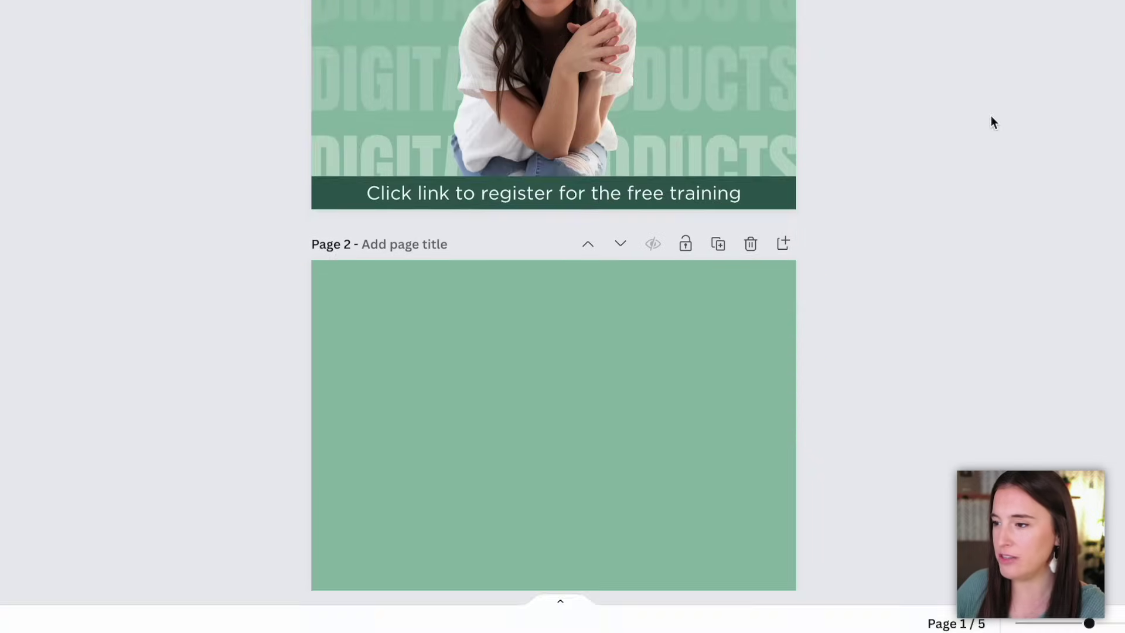
Enlarge the DIGITAL PRODUCTS text on page 2 of the Meta Ads design to span the full width, centered along the page's lower edge.
{"action": "scroll", "coordinate": [990, 114], "scroll_direction": "down", "scroll_amount": 4}
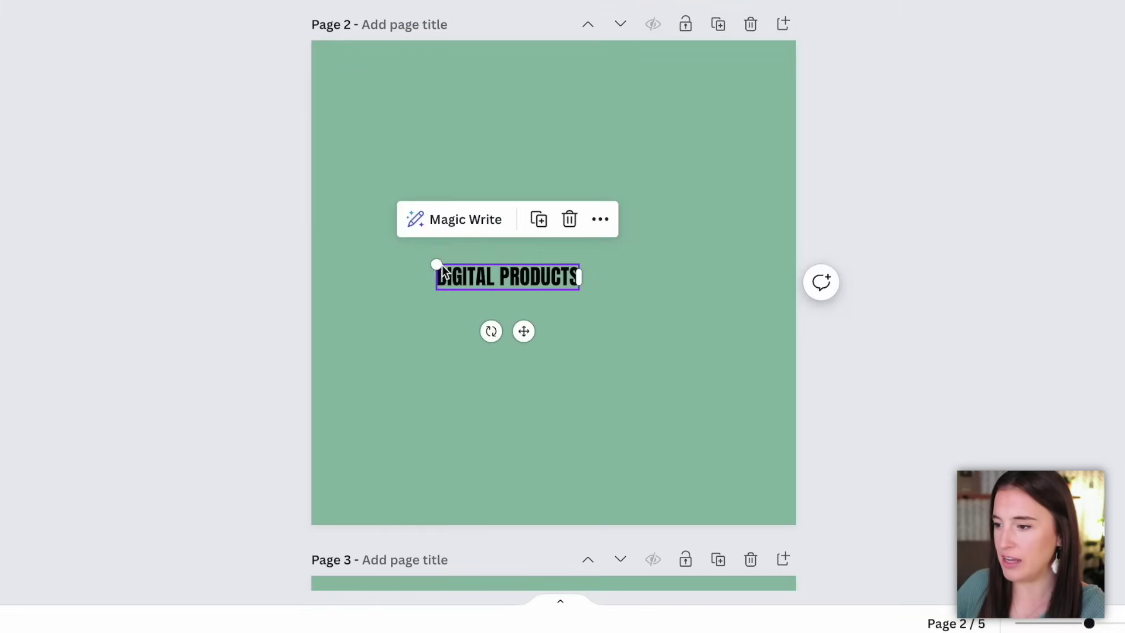
{"action": "left_click_drag", "start_coordinate": [437, 265], "coordinate": [243, 228]}
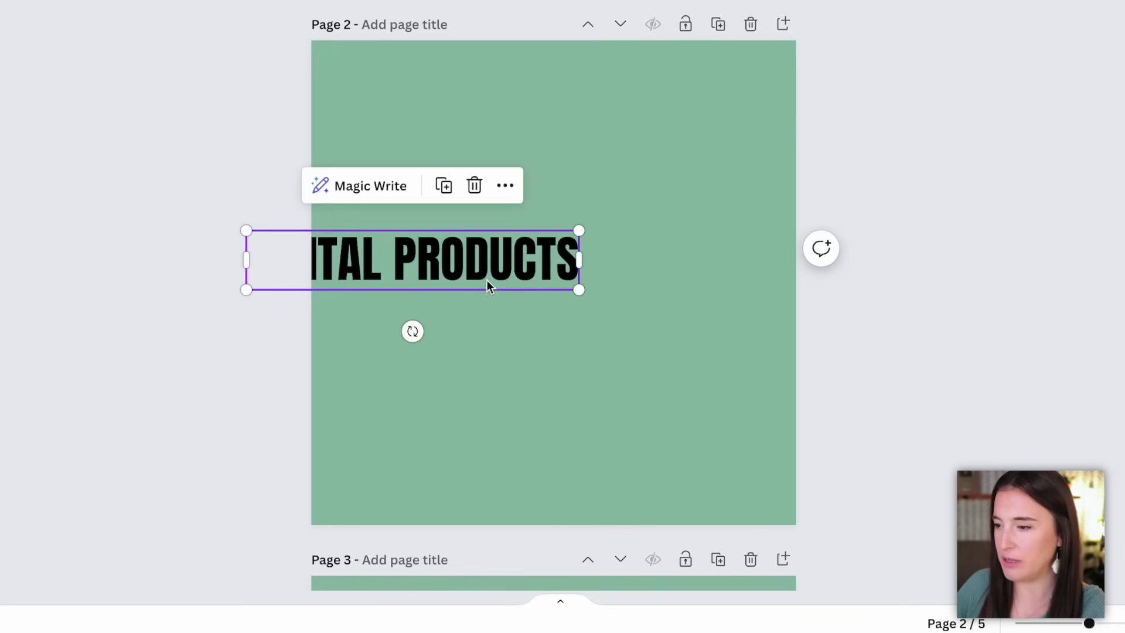
{"action": "left_click_drag", "start_coordinate": [575, 289], "coordinate": [649, 301]}
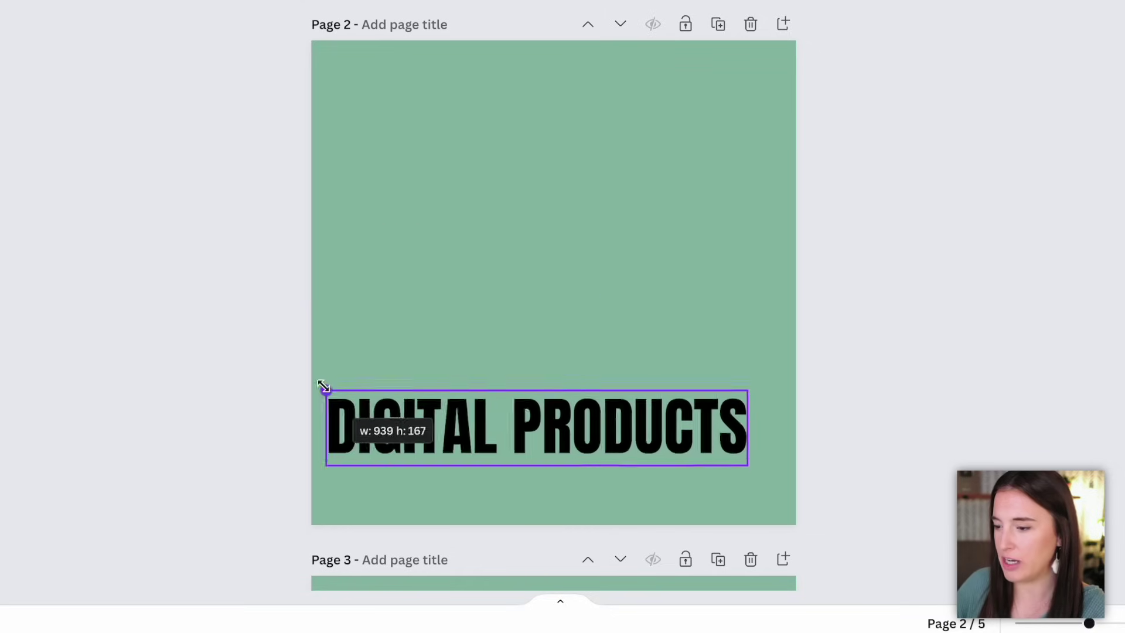
{"action": "left_click_drag", "start_coordinate": [323, 387], "coordinate": [270, 380]}
{"action": "left_click_drag", "start_coordinate": [499, 426], "coordinate": [546, 481]}
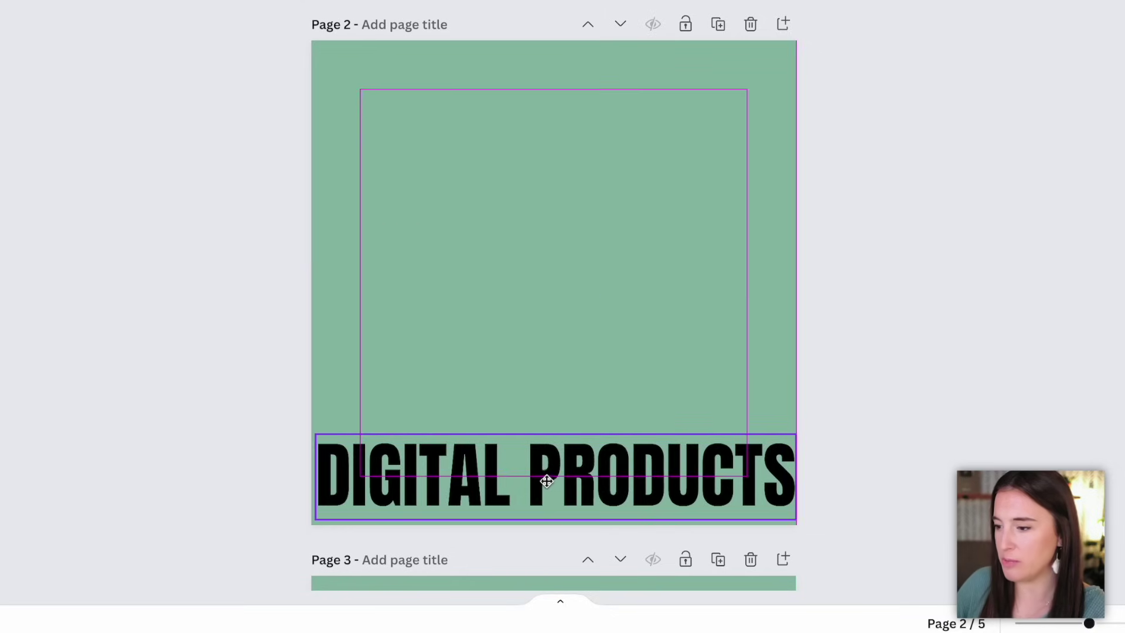
{"action": "left_click_drag", "start_coordinate": [796, 434], "coordinate": [806, 432]}
{"action": "left_click_drag", "start_coordinate": [737, 467], "coordinate": [735, 468]}
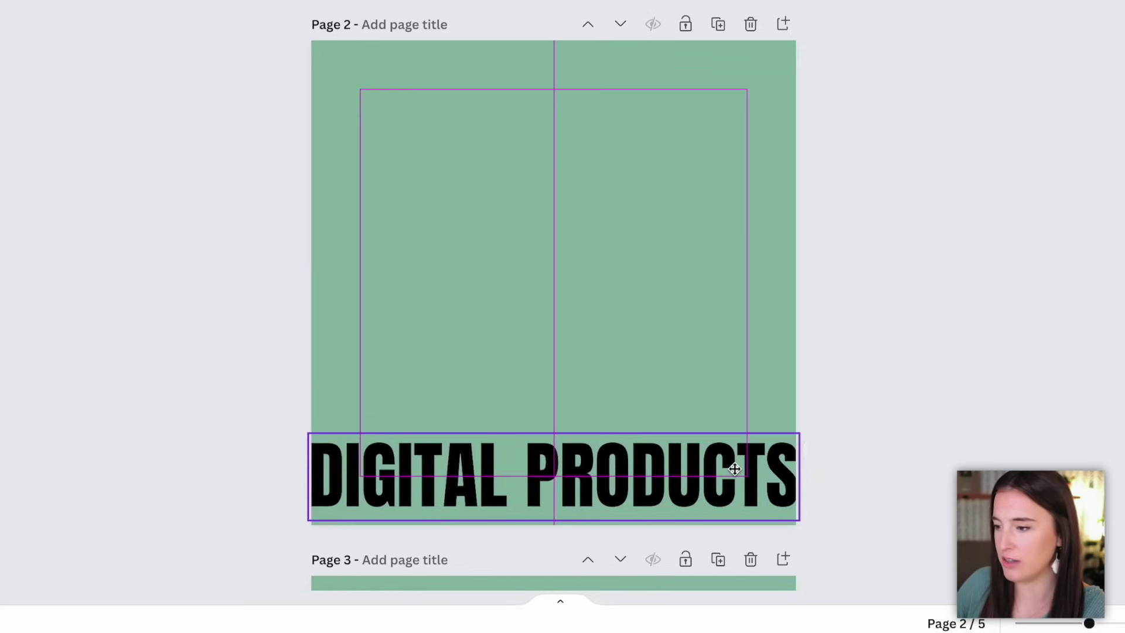
{"action": "left_click_drag", "start_coordinate": [734, 469], "coordinate": [735, 470]}
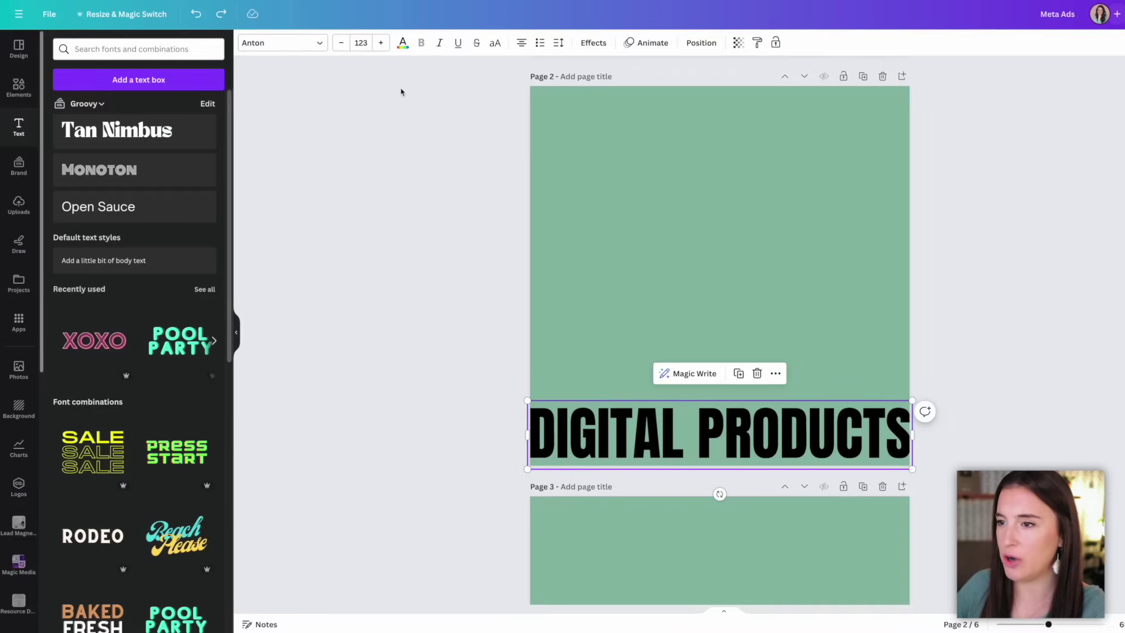
Recolour the DIGITAL PRODUCTS text to a pale tint of the background green, starting from document color #8dbba8.
{"action": "left_click", "coordinate": [403, 45]}
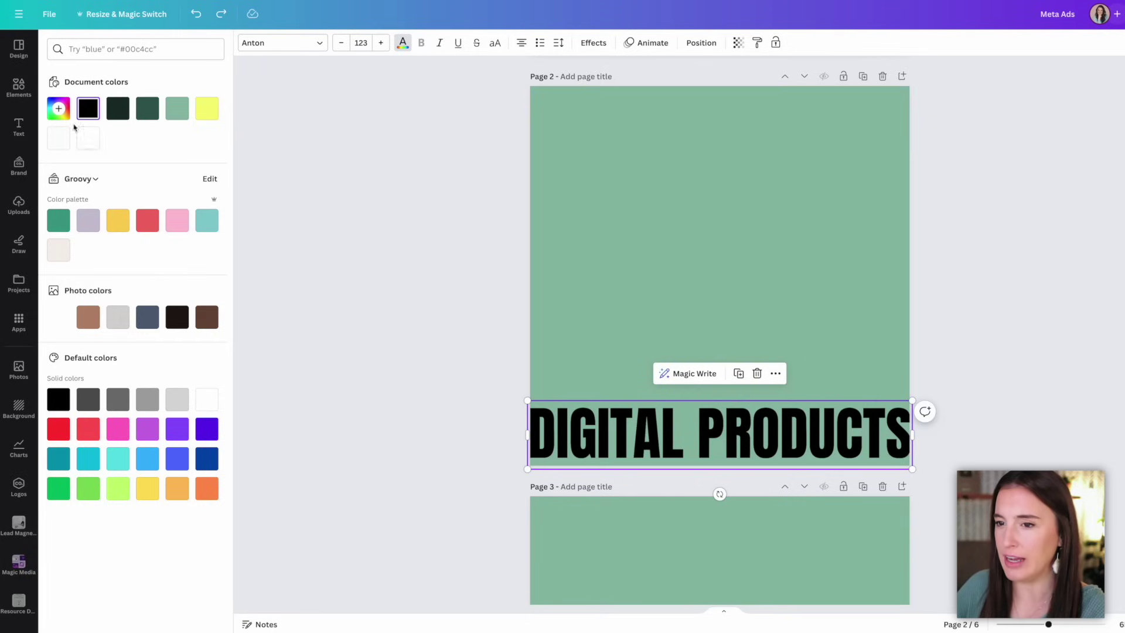
{"action": "left_click", "coordinate": [178, 111]}
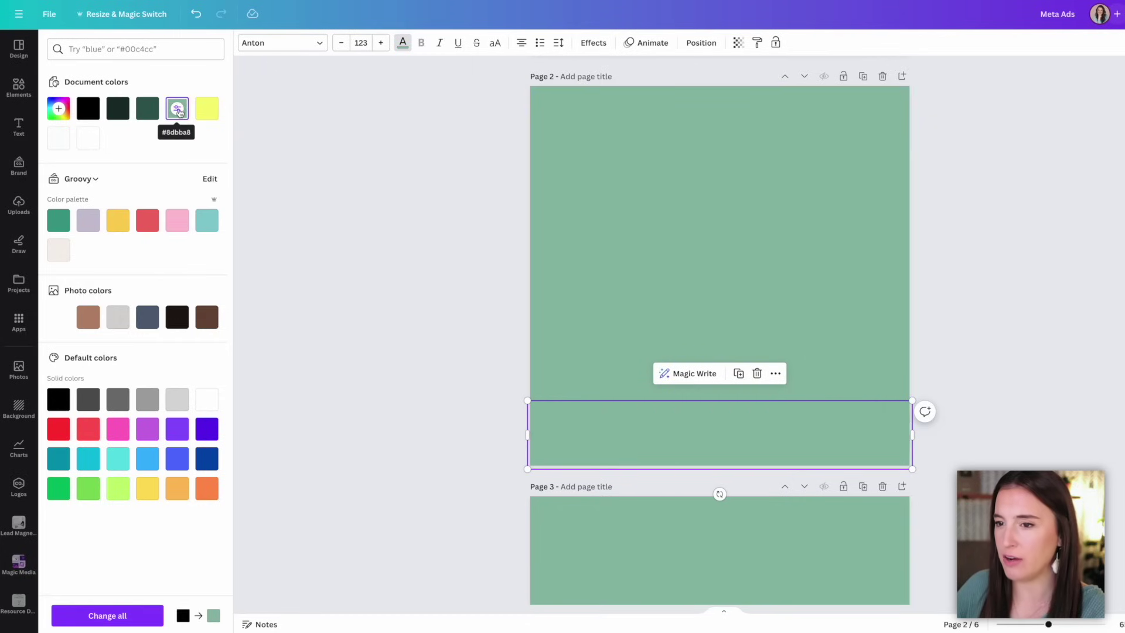
{"action": "left_click", "coordinate": [178, 112]}
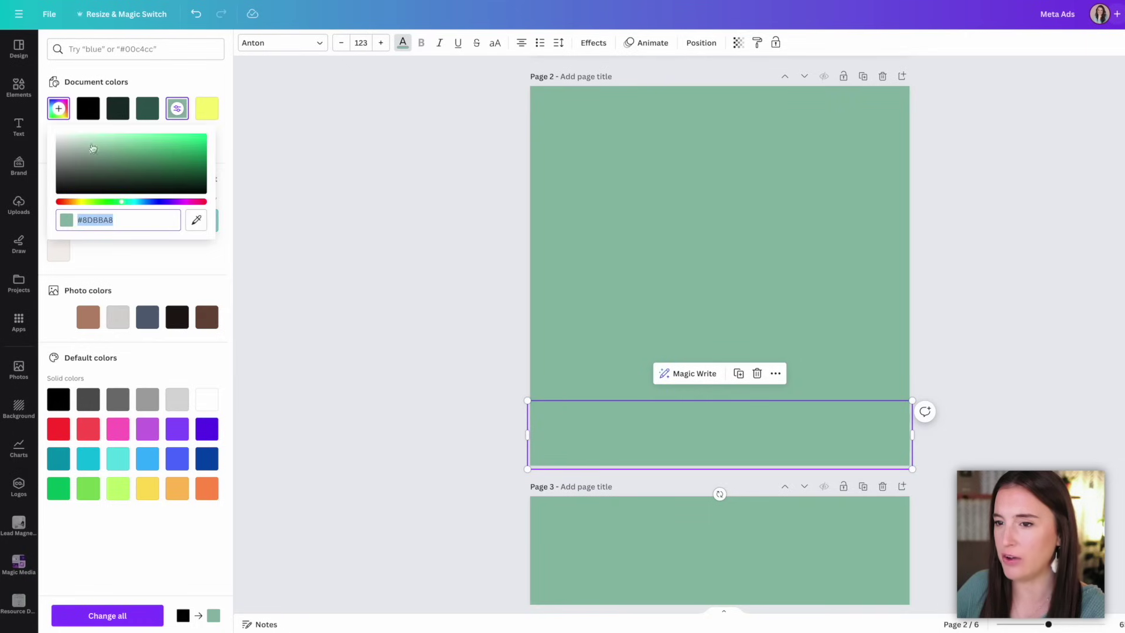
{"action": "left_click", "coordinate": [93, 151]}
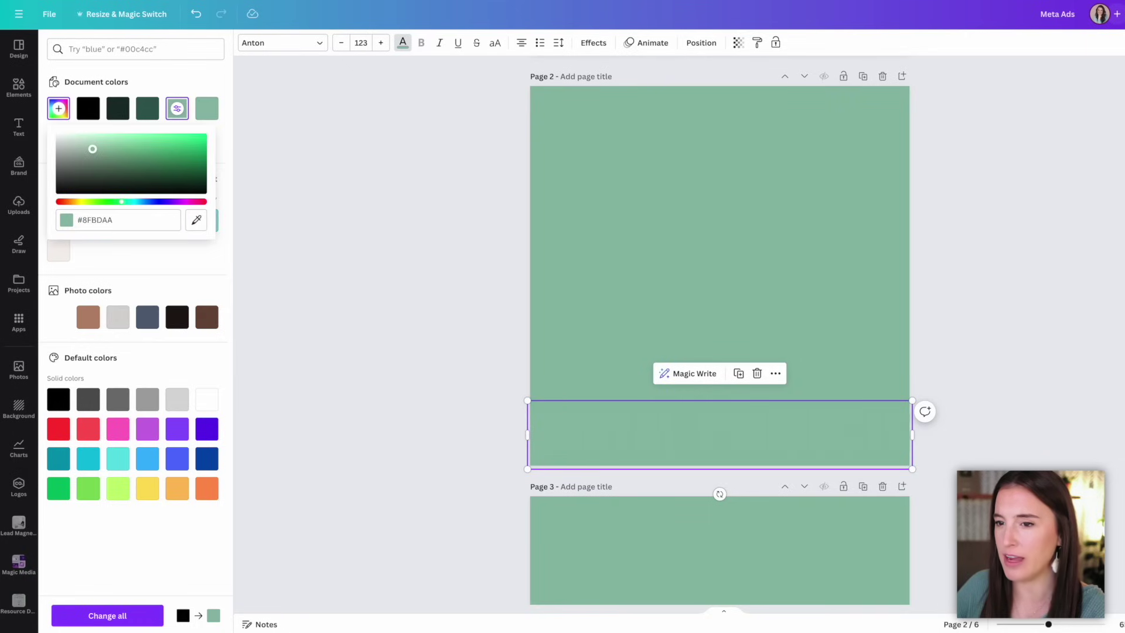
{"action": "left_click_drag", "start_coordinate": [79, 149], "coordinate": [63, 144]}
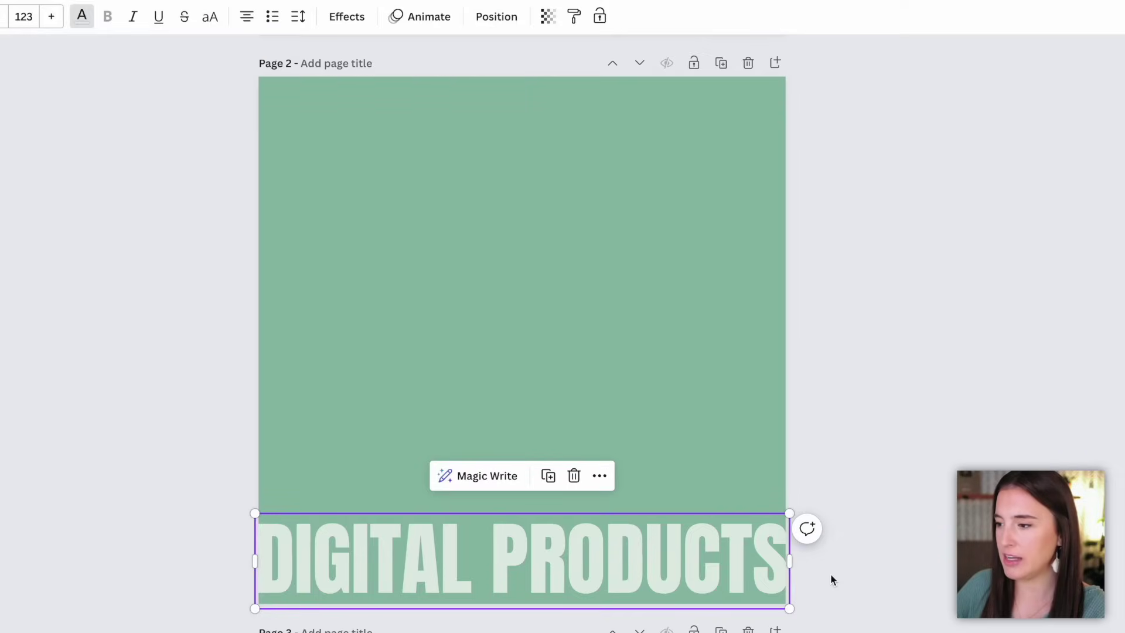
Duplicate the DIGITAL PRODUCTS line four times, stacking the copies upward at equal spacing above the original.
{"action": "left_click", "coordinate": [728, 576]}
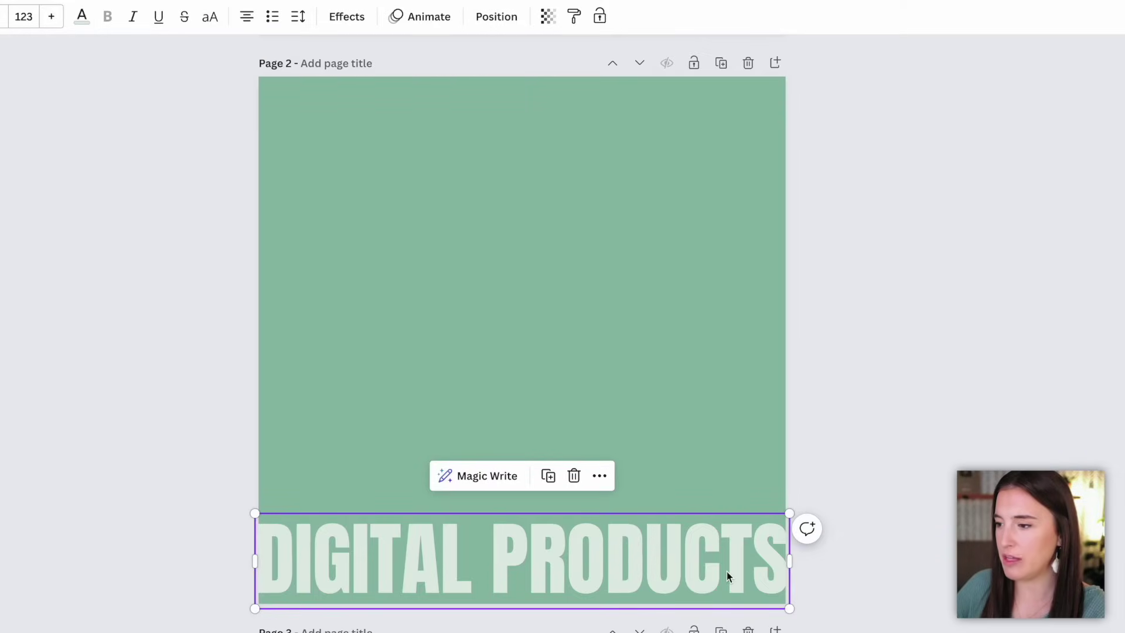
{"action": "left_click", "coordinate": [549, 475]}
{"action": "left_click_drag", "start_coordinate": [568, 560], "coordinate": [562, 472]}
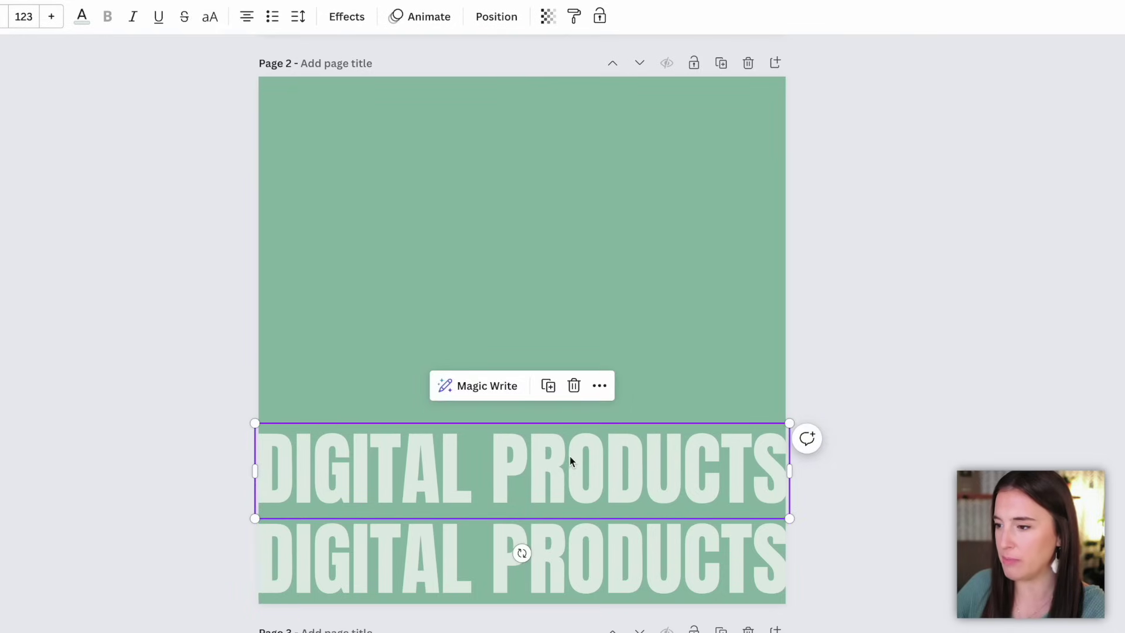
{"action": "left_click", "coordinate": [552, 389]}
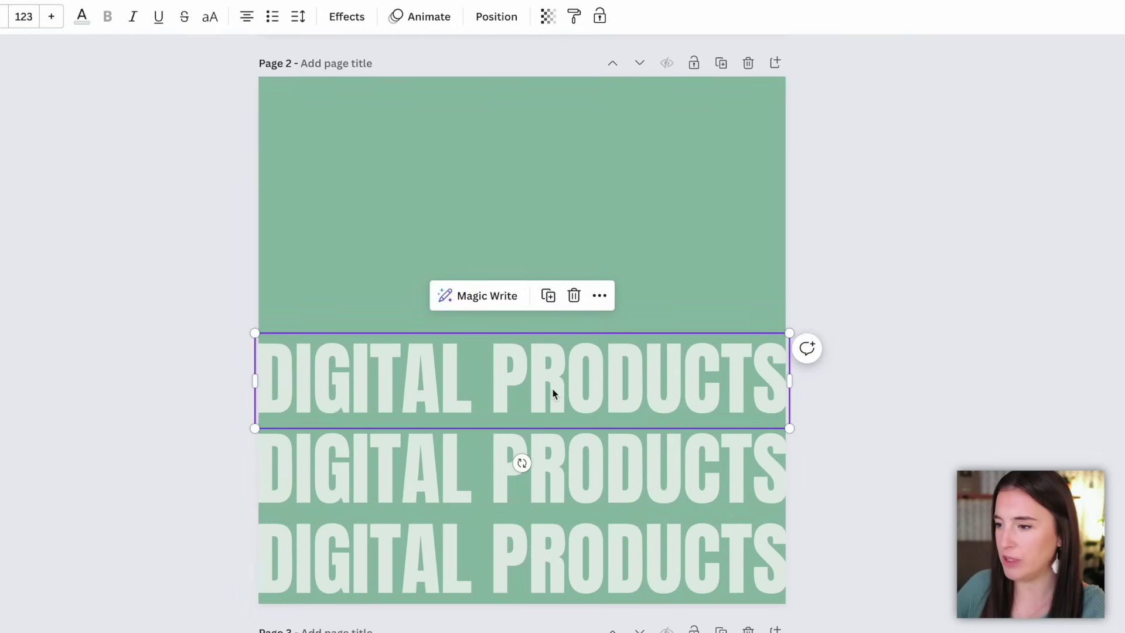
{"action": "left_click", "coordinate": [549, 296]}
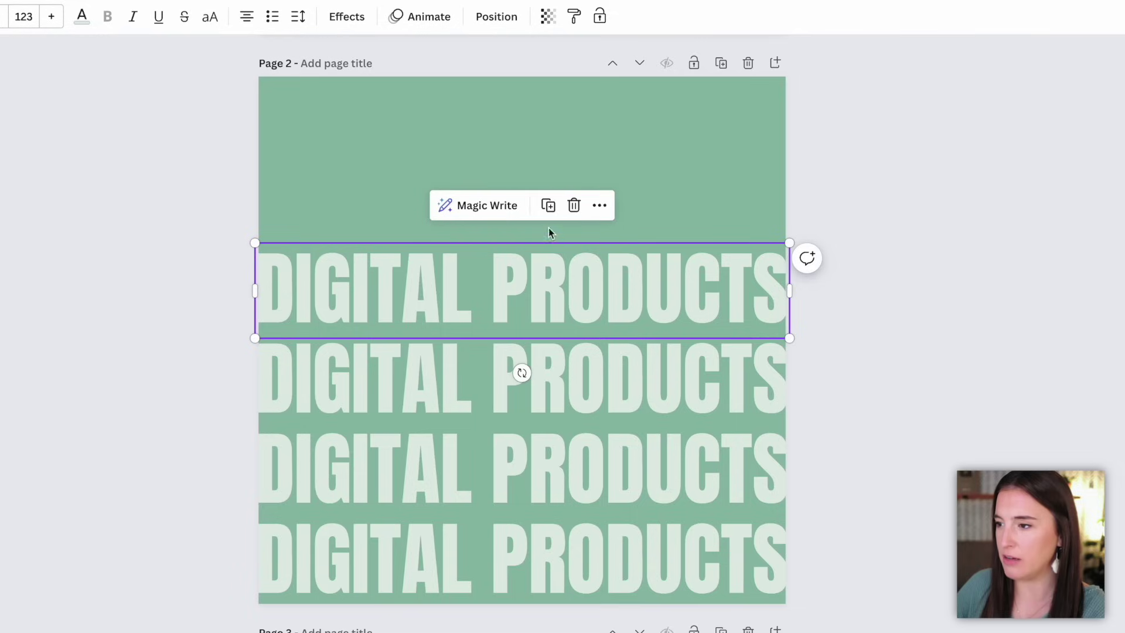
{"action": "left_click", "coordinate": [549, 208]}
{"action": "left_click_drag", "start_coordinate": [553, 205], "coordinate": [729, 231]}
Set the transparency of the second DIGITAL PRODUCTS line from the page's lower edge to 75.
{"action": "left_click", "coordinate": [698, 549]}
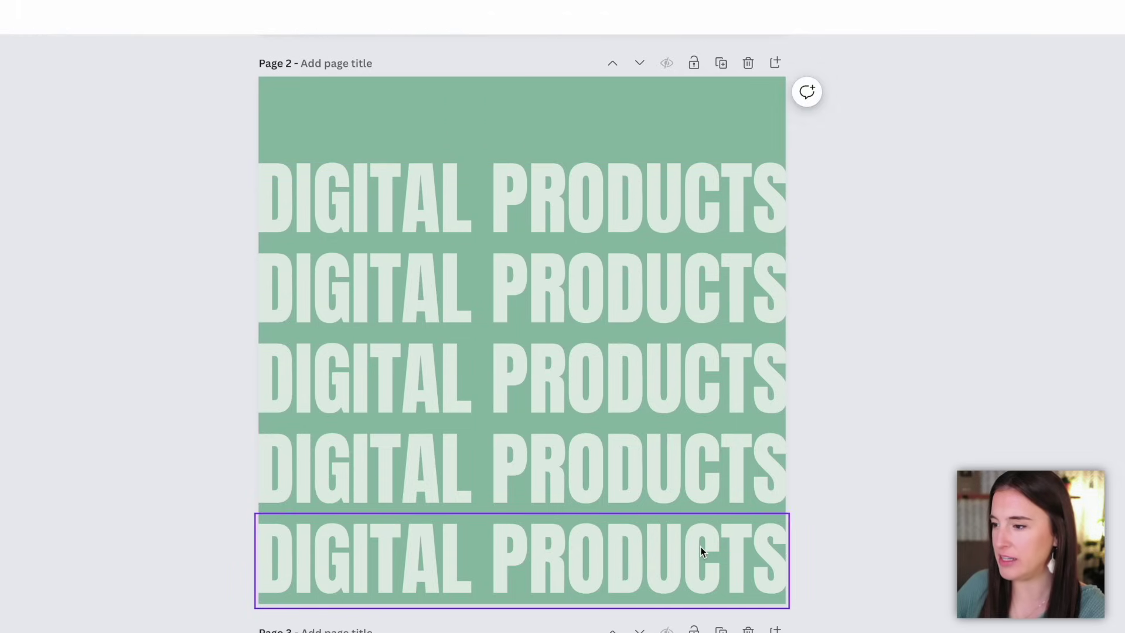
{"action": "left_click", "coordinate": [632, 490]}
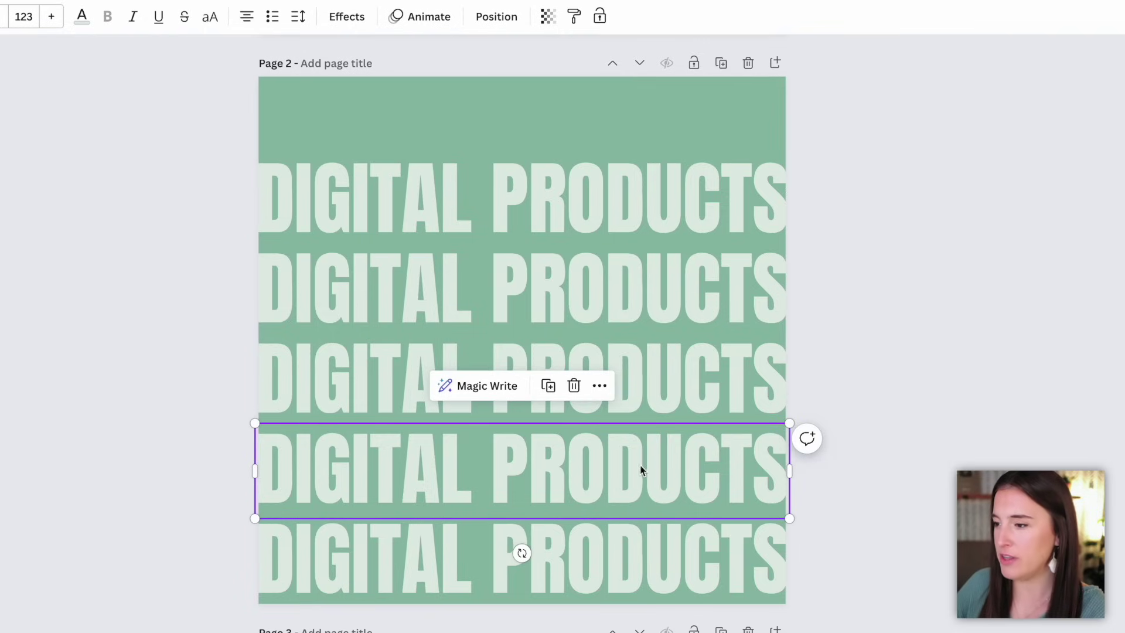
{"action": "left_click", "coordinate": [548, 17]}
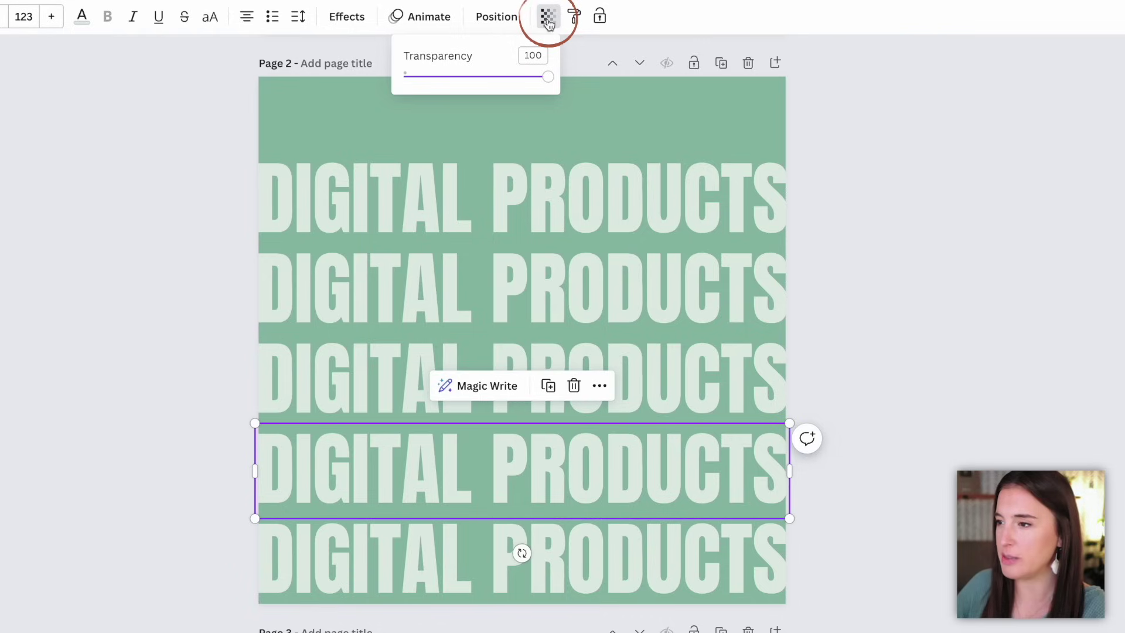
{"action": "mouse_move", "coordinate": [549, 82]}
{"action": "left_mouse_down"}
{"action": "mouse_move", "coordinate": [403, 82]}
{"action": "mouse_move", "coordinate": [492, 77]}
{"action": "mouse_move", "coordinate": [562, 89]}
{"action": "left_mouse_up"}
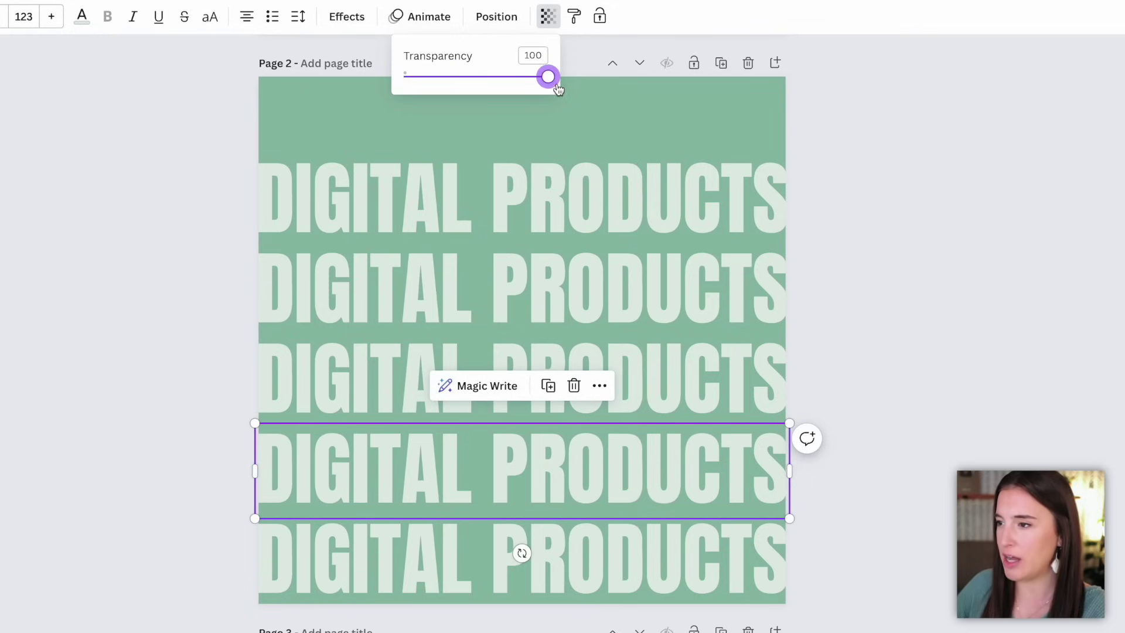
{"action": "left_click_drag", "start_coordinate": [549, 86], "coordinate": [513, 88]}
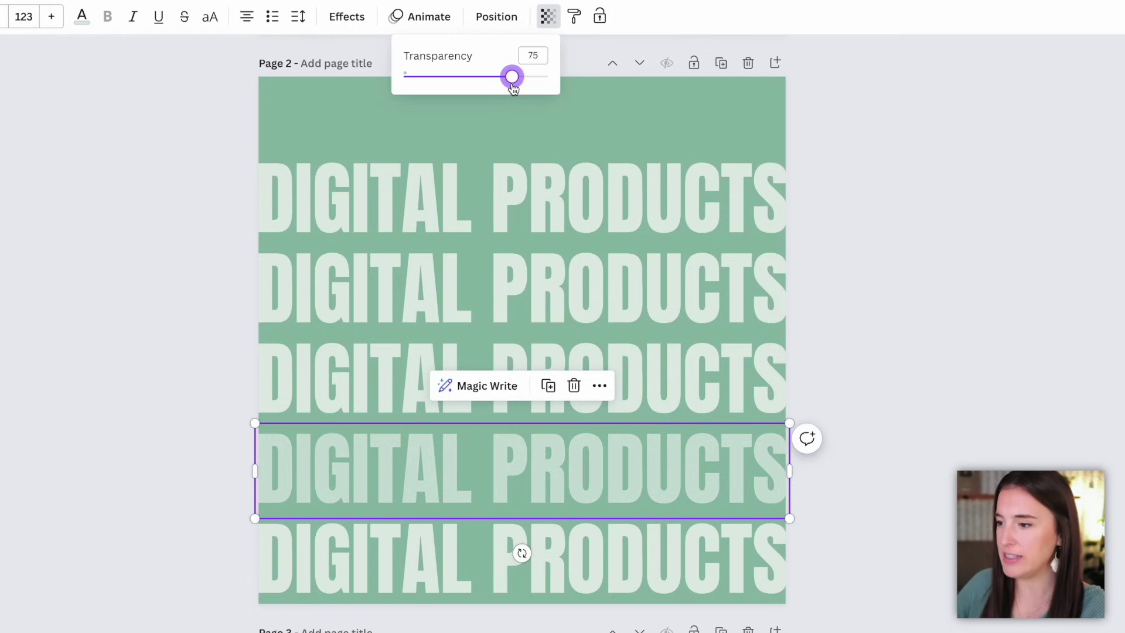
Lower the transparency value of the middle DIGITAL PRODUCTS line and set the line directly above it to 35.
{"action": "left_click", "coordinate": [680, 375]}
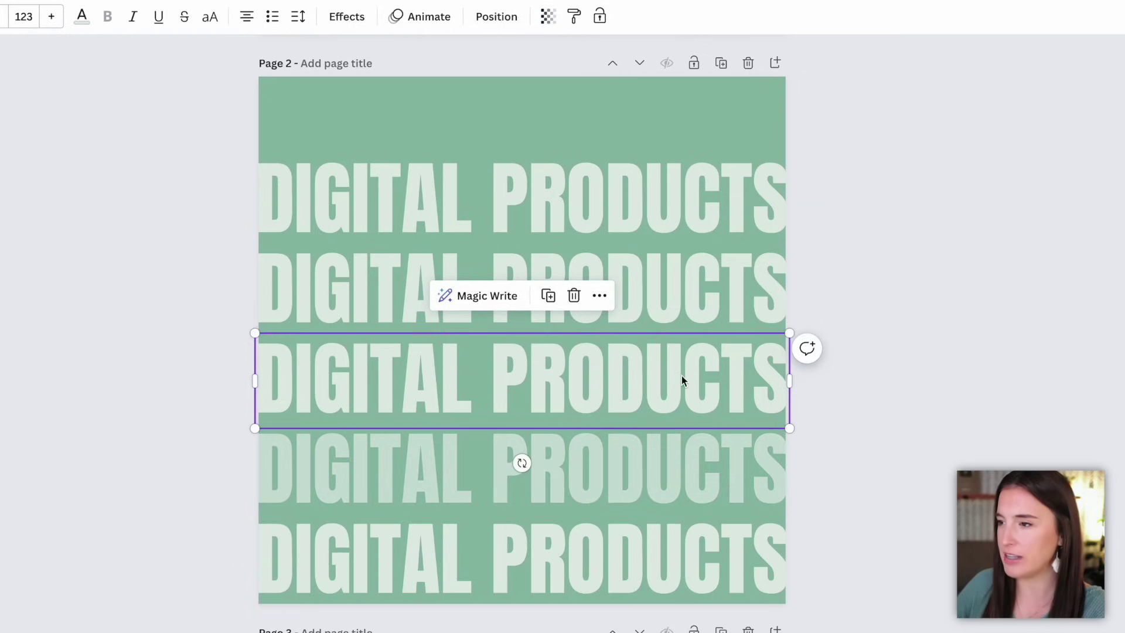
{"action": "left_click", "coordinate": [548, 23]}
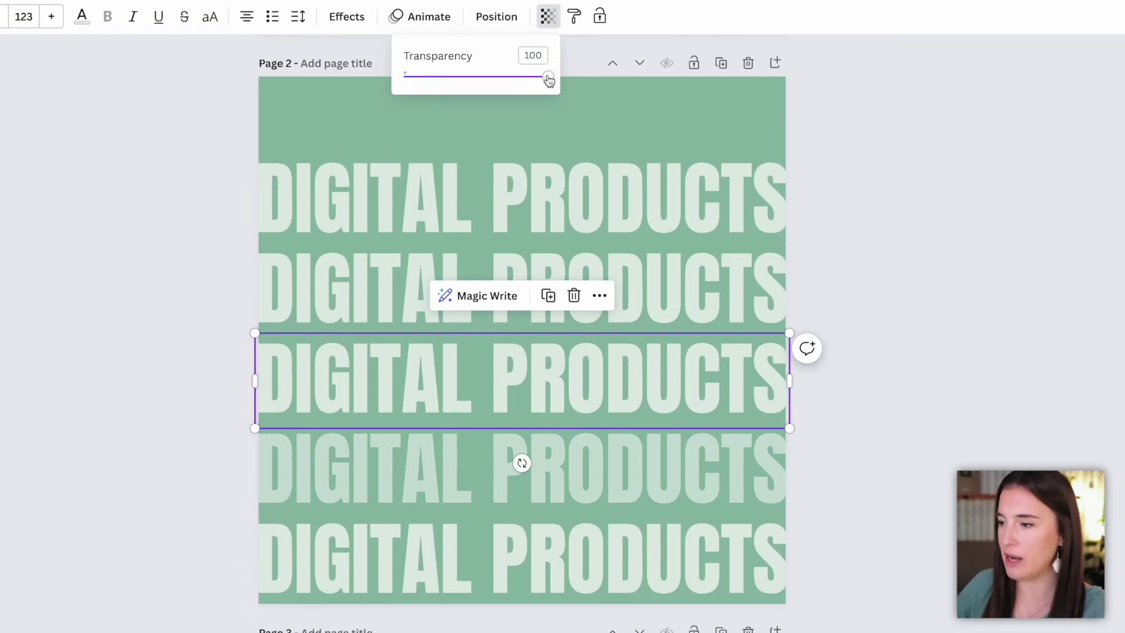
{"action": "left_click_drag", "start_coordinate": [549, 81], "coordinate": [489, 80]}
{"action": "left_click", "coordinate": [727, 312]}
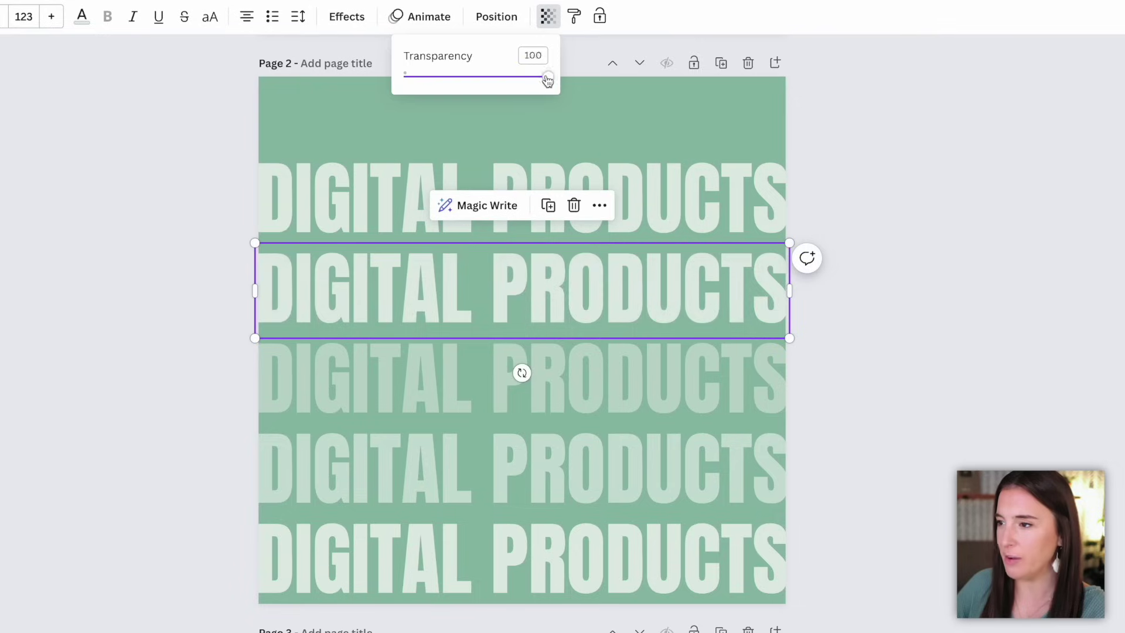
{"action": "left_click", "coordinate": [548, 16]}
{"action": "left_click_drag", "start_coordinate": [510, 79], "coordinate": [455, 82]}
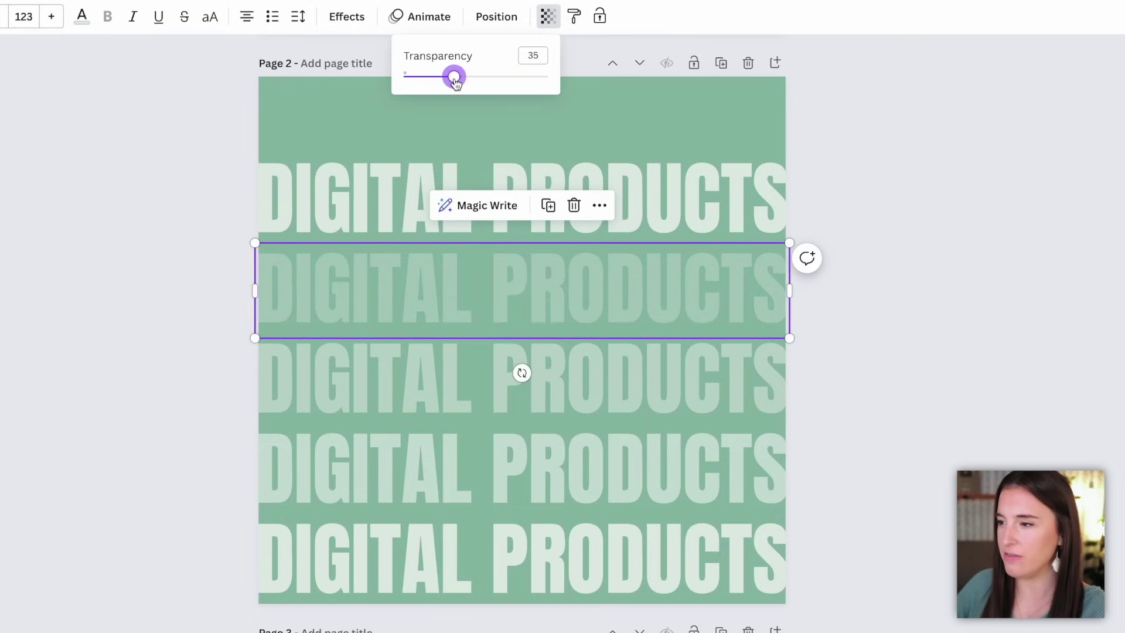
Set the transparency of the uppermost DIGITAL PRODUCTS line to 17 and deselect it.
{"action": "left_click", "coordinate": [707, 186]}
{"action": "left_click", "coordinate": [428, 80]}
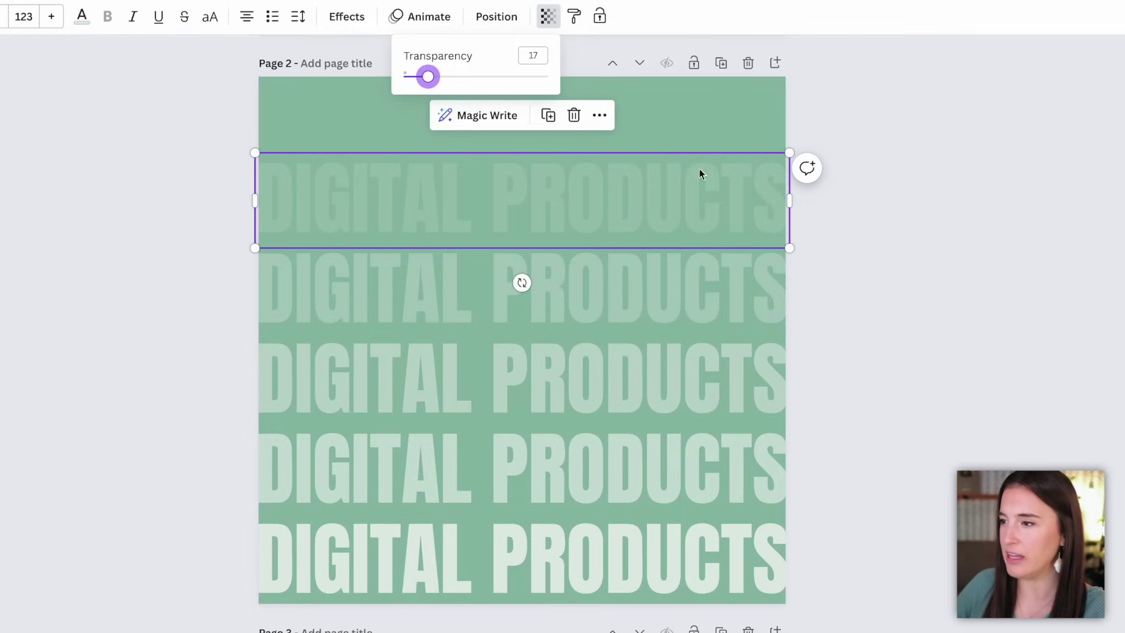
{"action": "left_click", "coordinate": [924, 154]}
{"action": "left_click", "coordinate": [924, 154]}
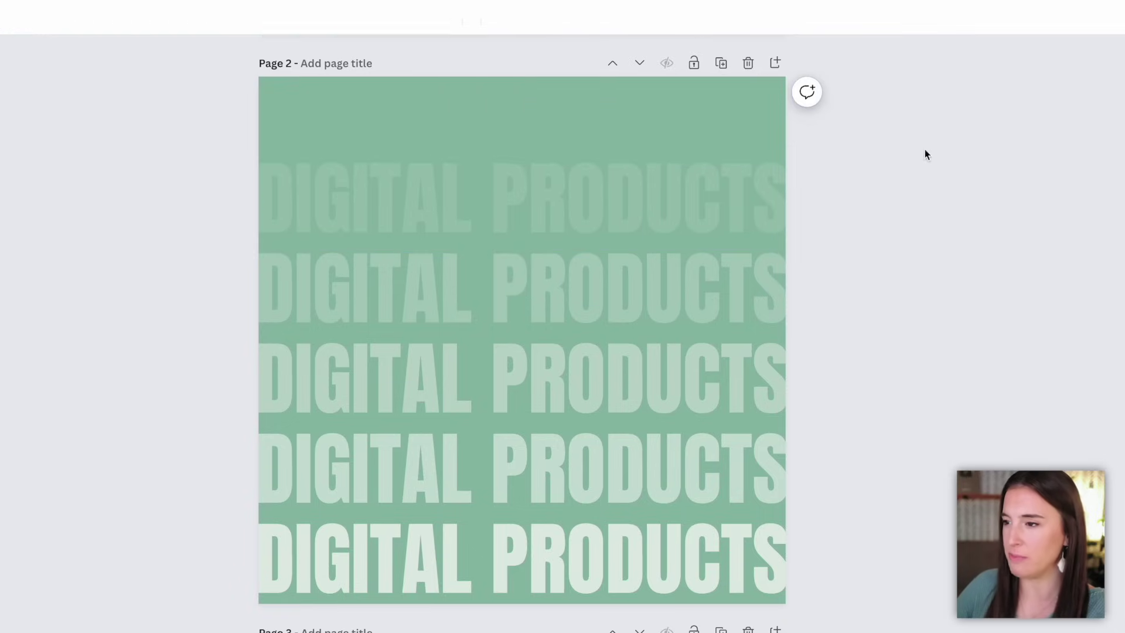
{"action": "scroll", "coordinate": [887, 426], "scroll_direction": "up", "scroll_amount": 1}
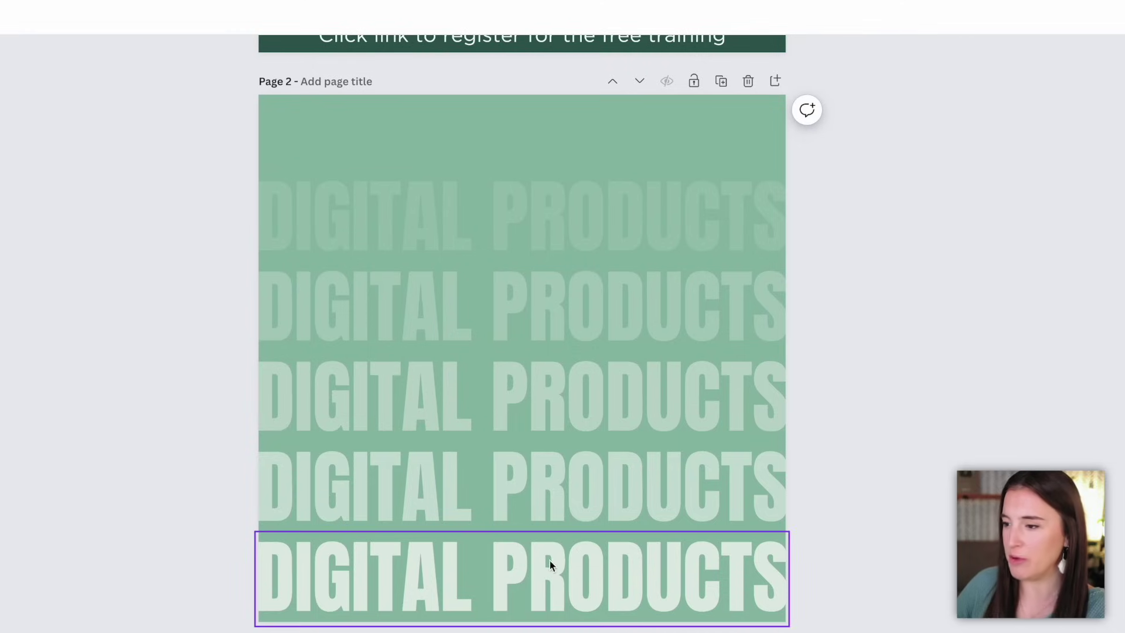
{"action": "scroll", "coordinate": [593, 303], "scroll_direction": "down", "scroll_amount": 1}
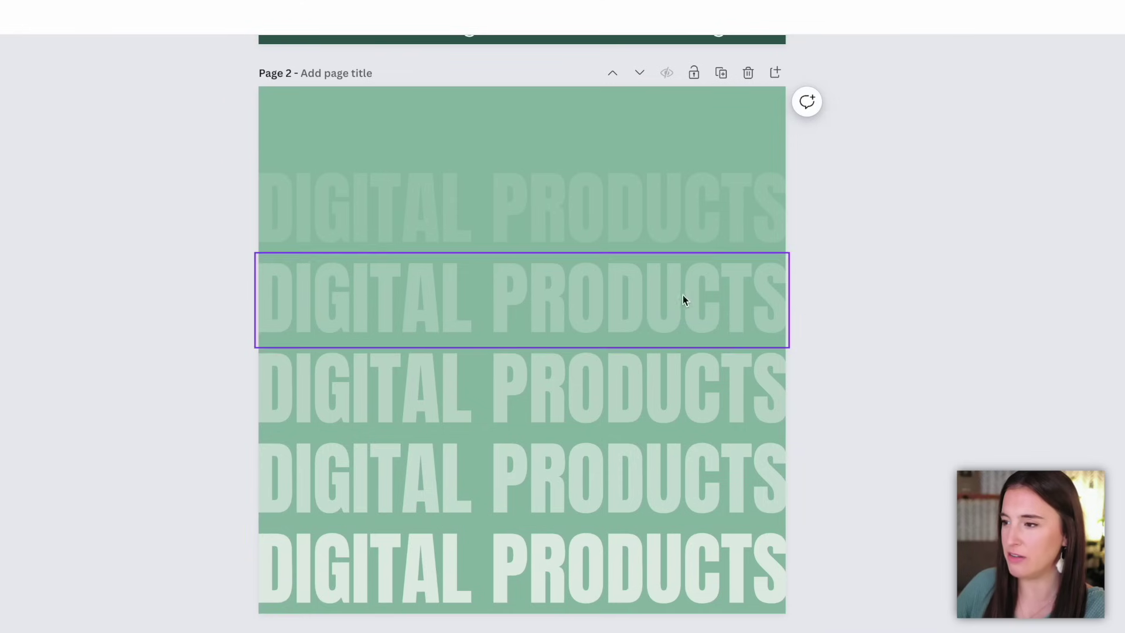
{"action": "scroll", "coordinate": [926, 267], "scroll_direction": "up", "scroll_amount": 6}
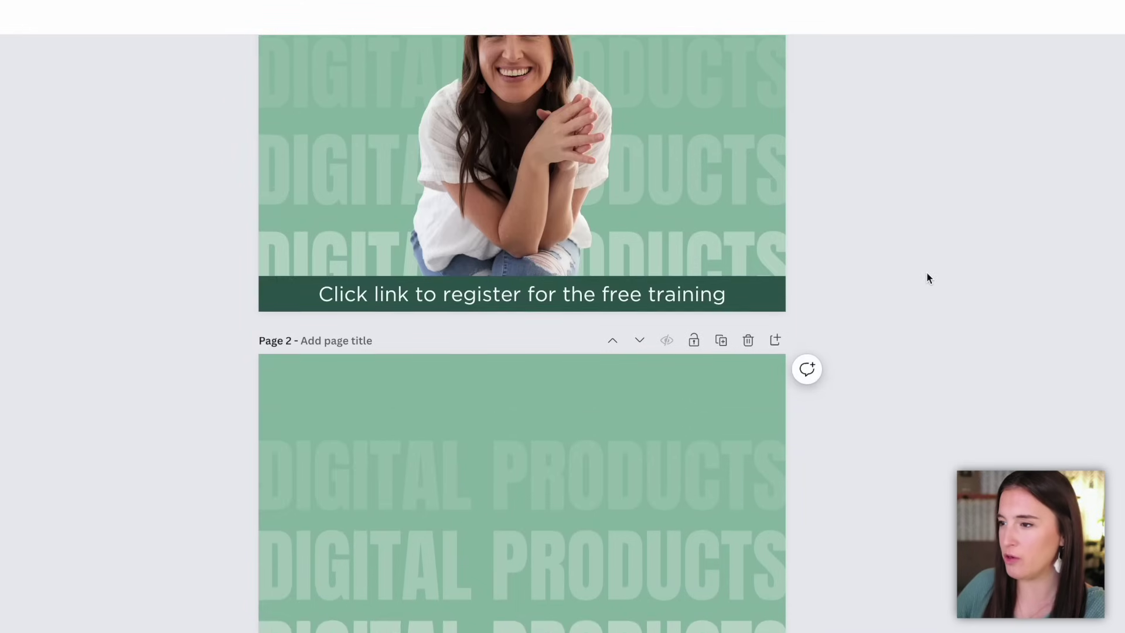
{"action": "scroll", "coordinate": [929, 273], "scroll_direction": "up", "scroll_amount": 2}
{"action": "scroll", "coordinate": [678, 293], "scroll_direction": "up", "scroll_amount": 3}
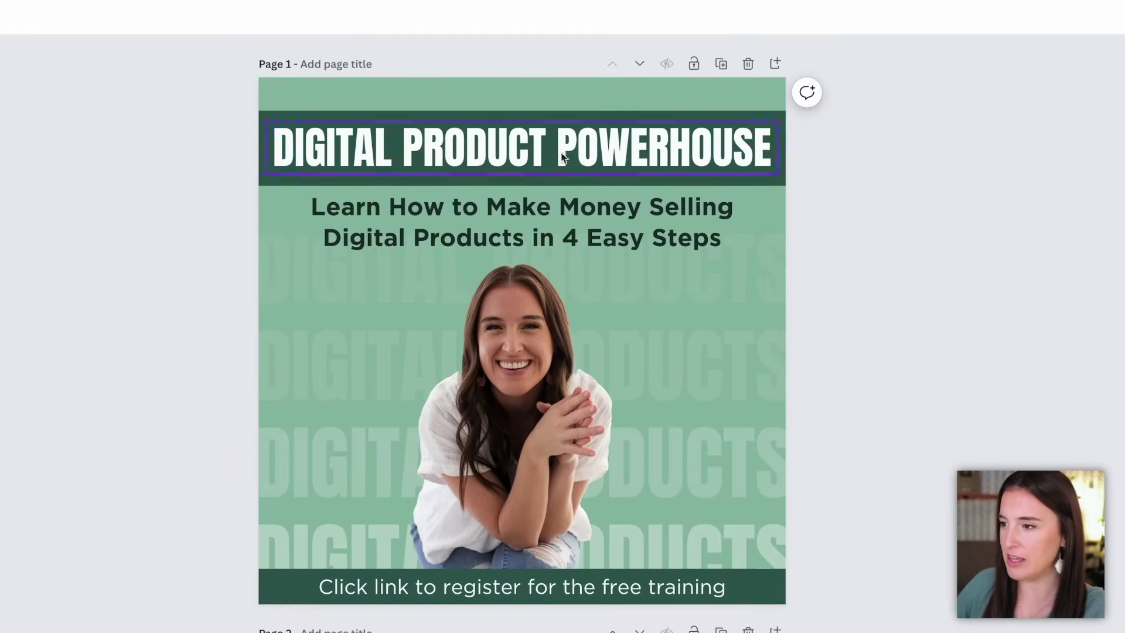
Search the elements library for "retro" photos for the LOOKING FOR ENTREPRENEURS ad on page 3.
{"action": "scroll", "coordinate": [1010, 400], "scroll_direction": "down", "scroll_amount": 10}
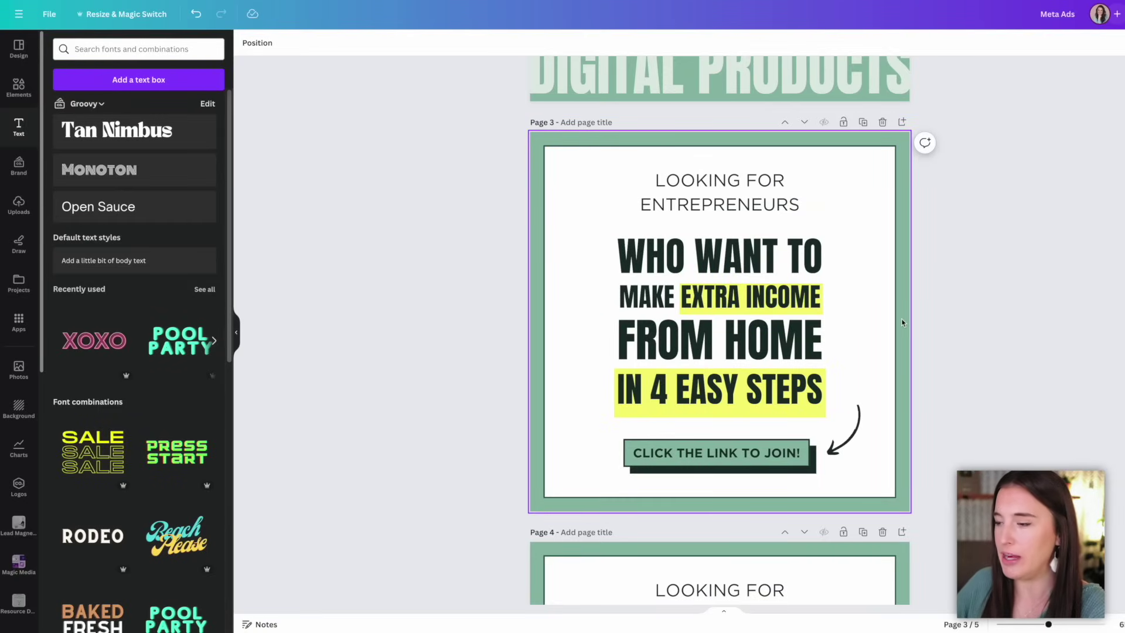
{"action": "left_click", "coordinate": [19, 88]}
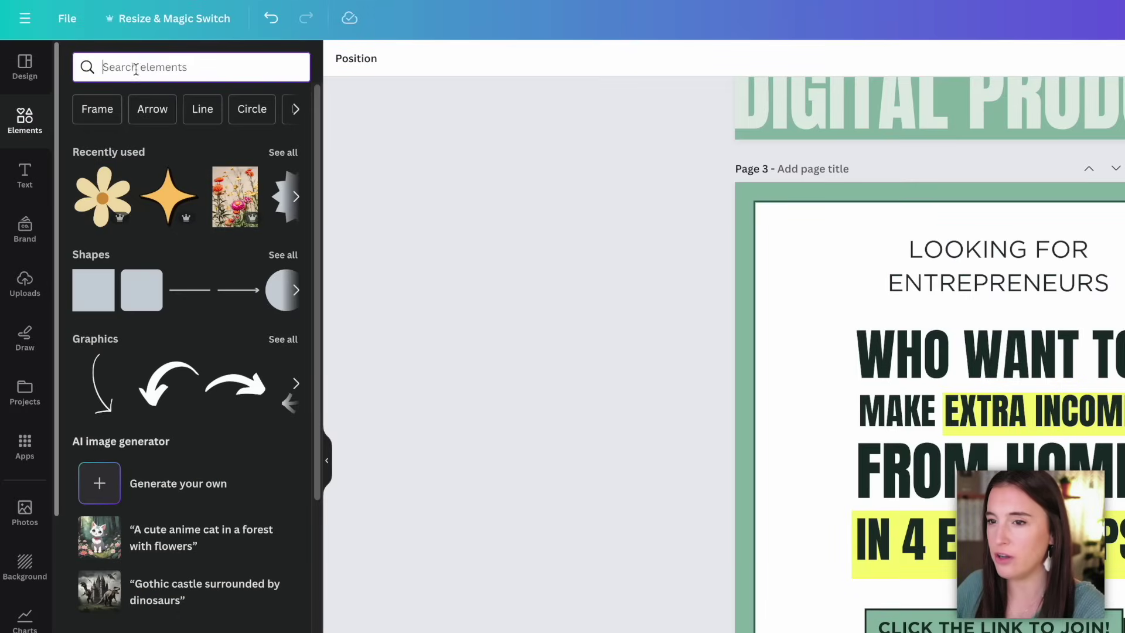
{"action": "type", "text": "retro"}
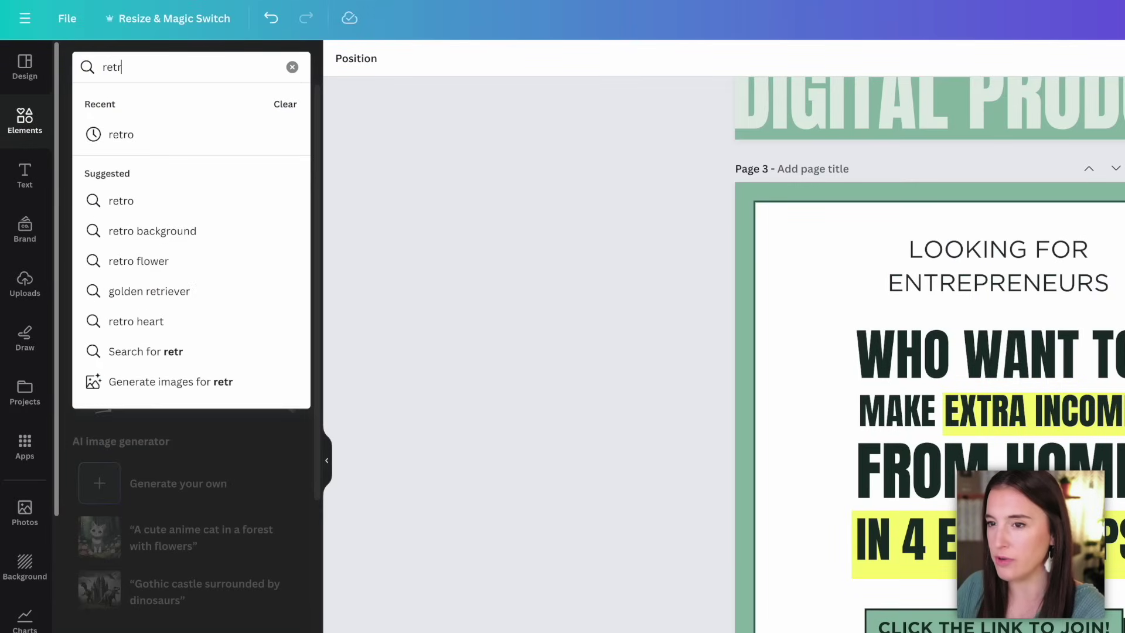
{"action": "key", "text": "Return"}
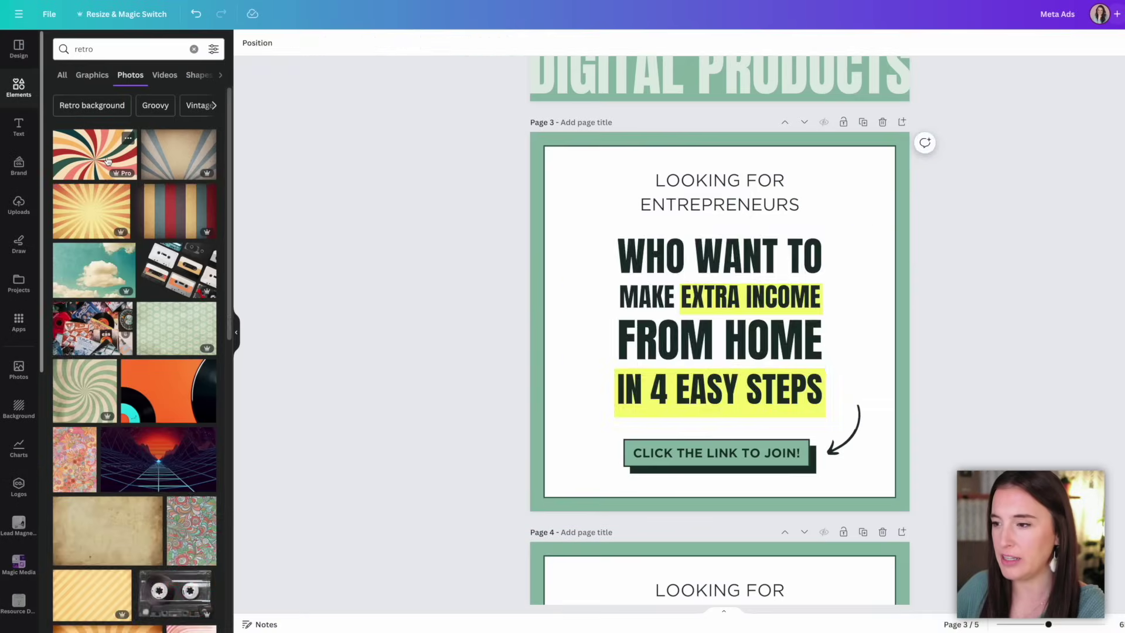
Add the multicolored retro swirl photo to page 3, shrink it and place it partly off the page's left edge.
{"action": "left_click", "coordinate": [146, 222]}
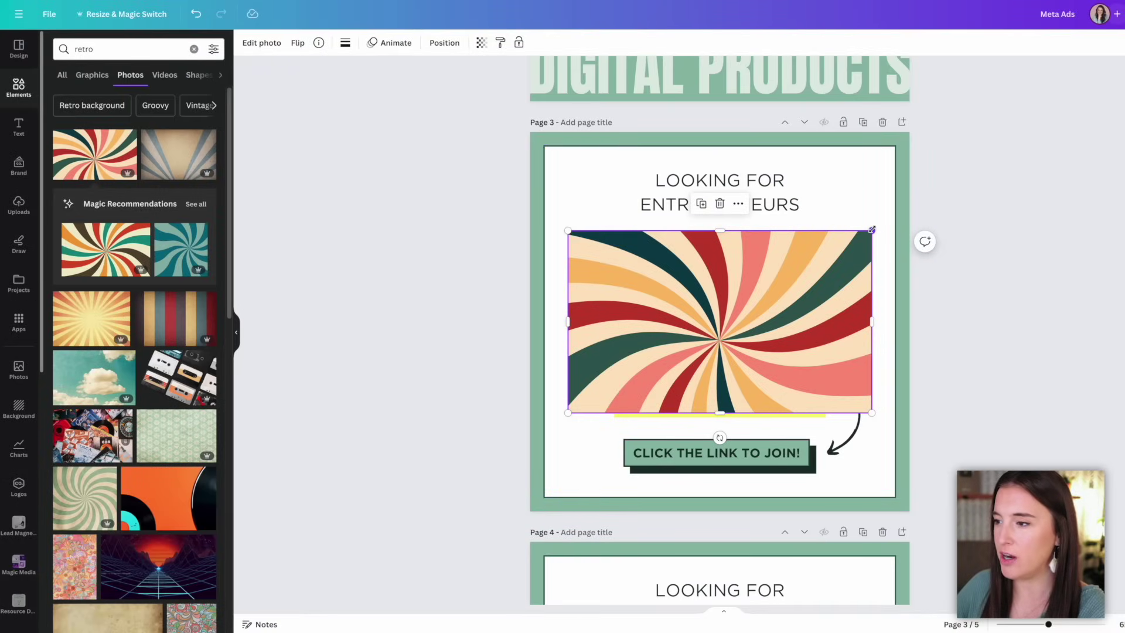
{"action": "left_click_drag", "start_coordinate": [872, 230], "coordinate": [625, 219]}
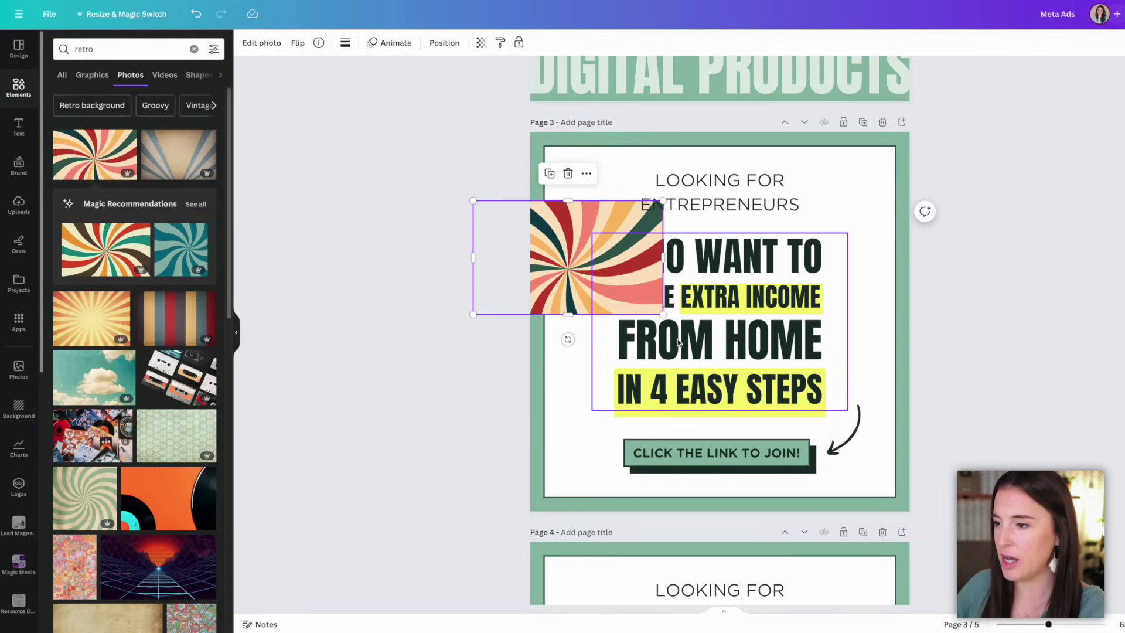
{"action": "left_click_drag", "start_coordinate": [634, 271], "coordinate": [590, 271]}
Apply the retro swirl photo's colors to page 3 and move the photo slightly farther off the page.
{"action": "right_click", "coordinate": [569, 259]}
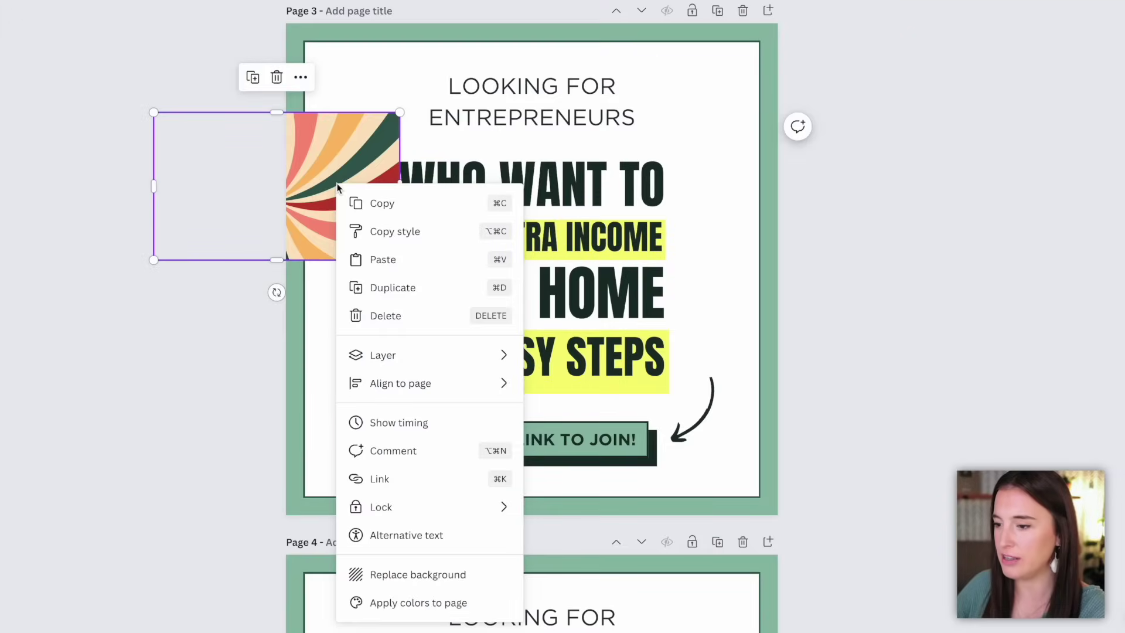
{"action": "left_click", "coordinate": [482, 608]}
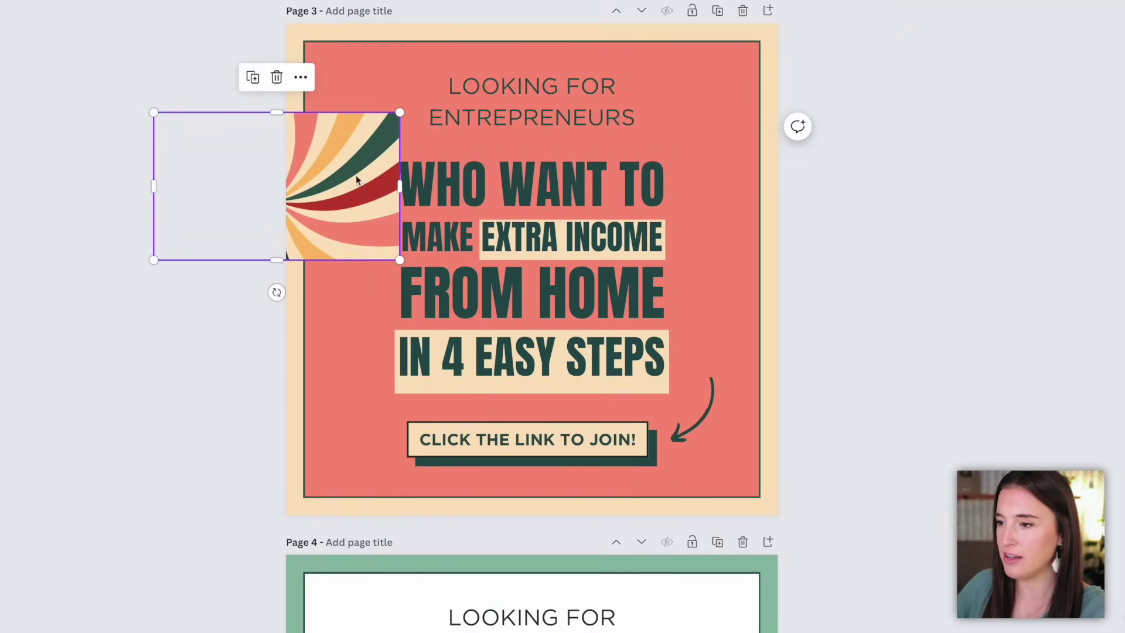
{"action": "left_click_drag", "start_coordinate": [333, 171], "coordinate": [303, 171]}
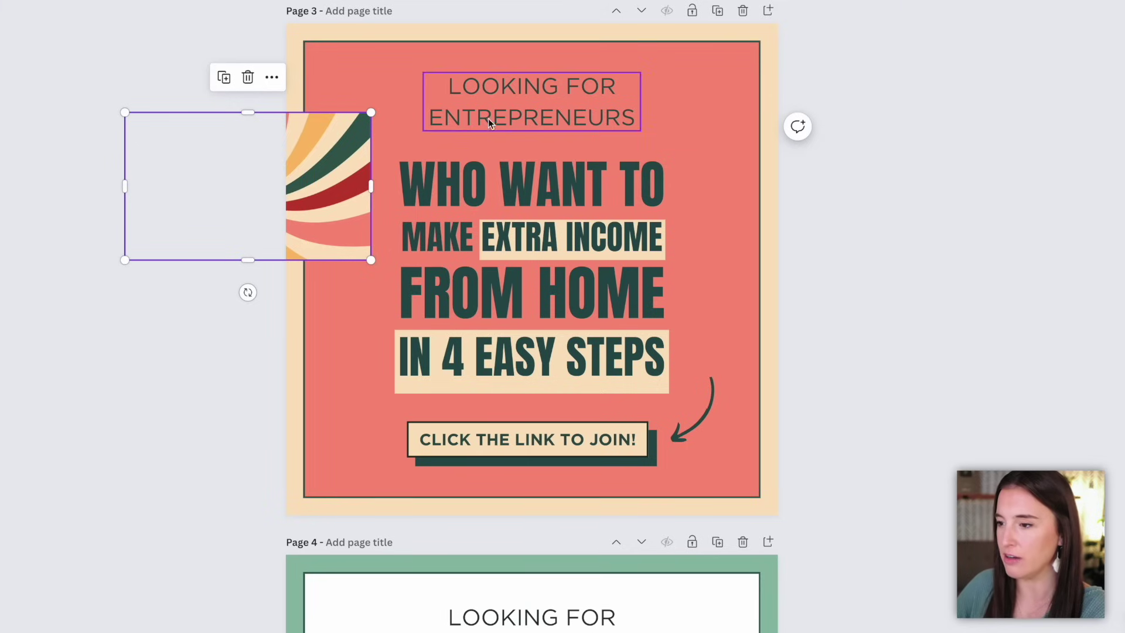
Shuffle the swirl photo's colors across page 3 by reapplying them to the page three more times.
{"action": "right_click", "coordinate": [345, 188]}
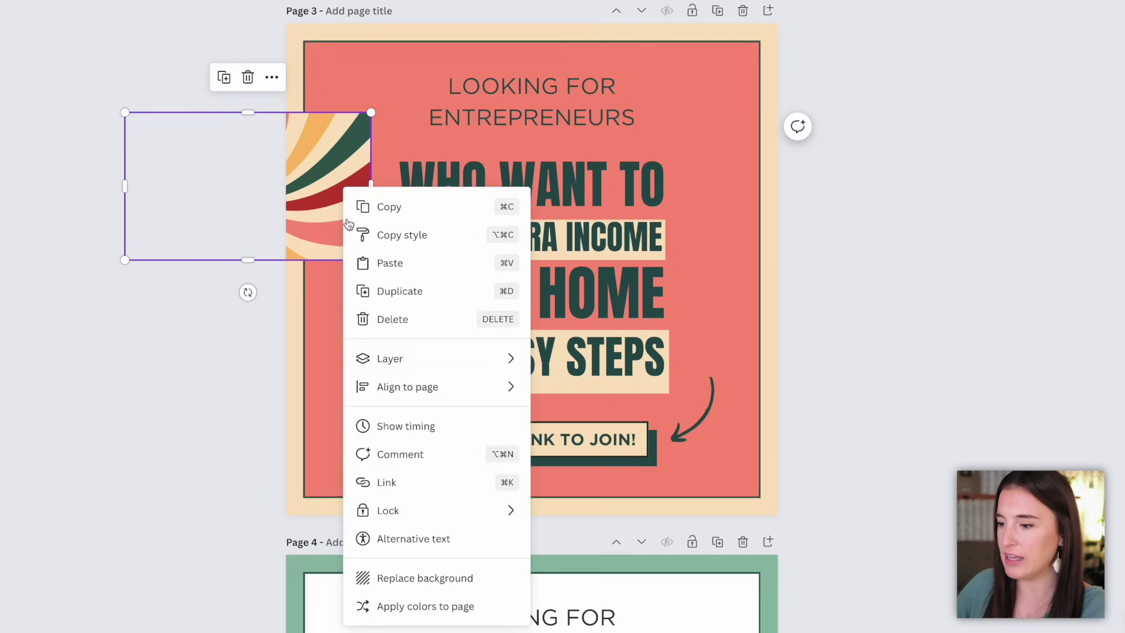
{"action": "left_click", "coordinate": [396, 607]}
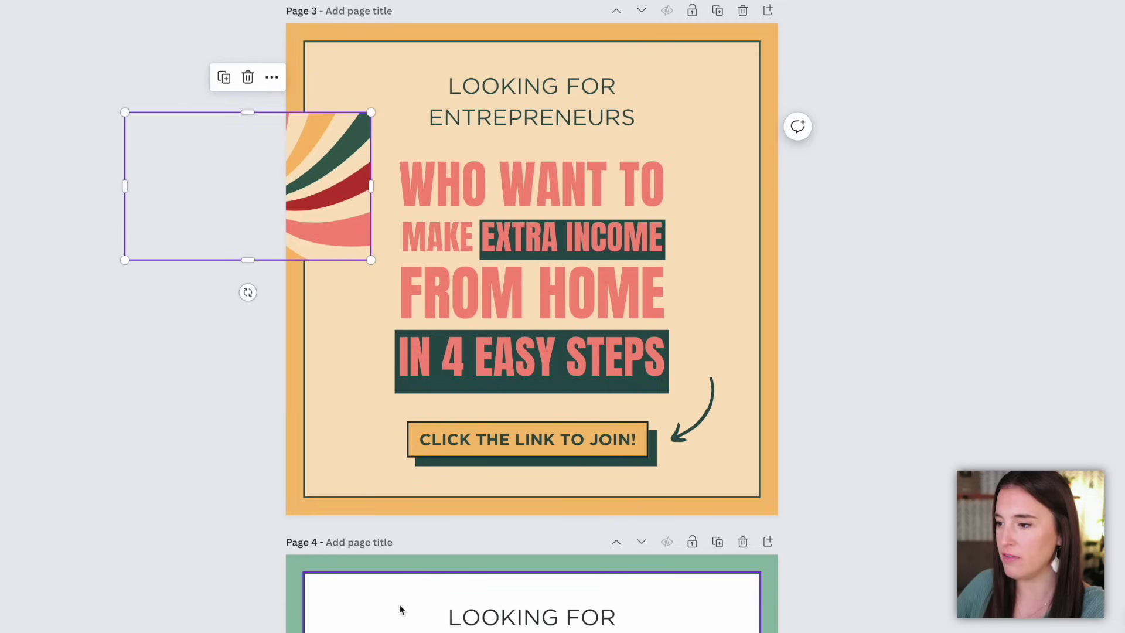
{"action": "right_click", "coordinate": [330, 233]}
{"action": "left_click", "coordinate": [399, 631]}
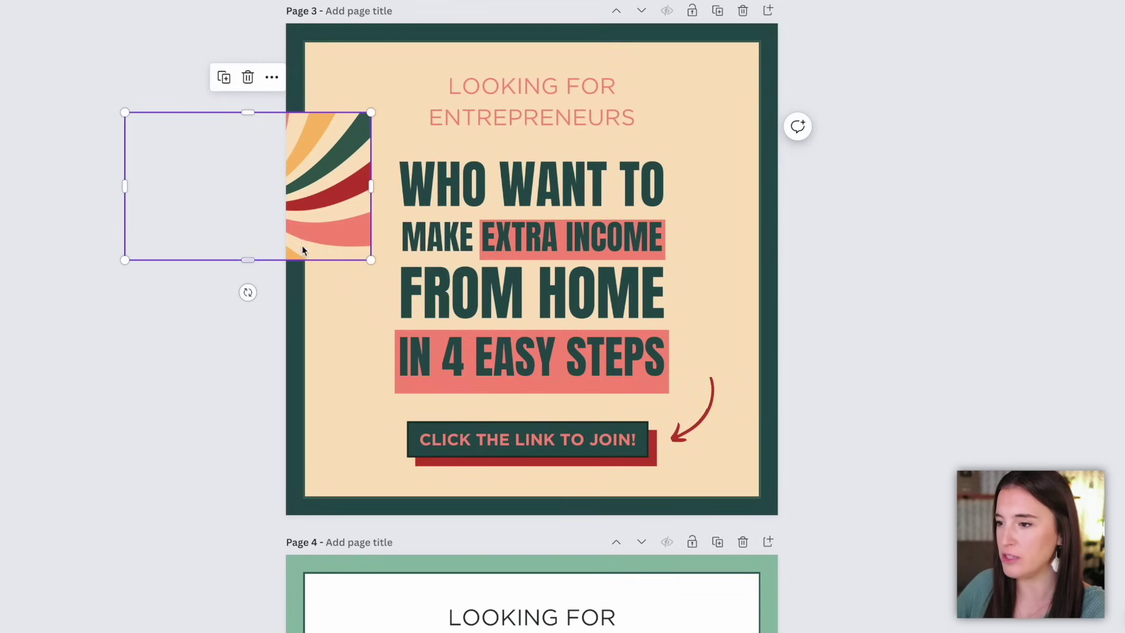
{"action": "right_click", "coordinate": [302, 228]}
{"action": "left_click", "coordinate": [399, 631]}
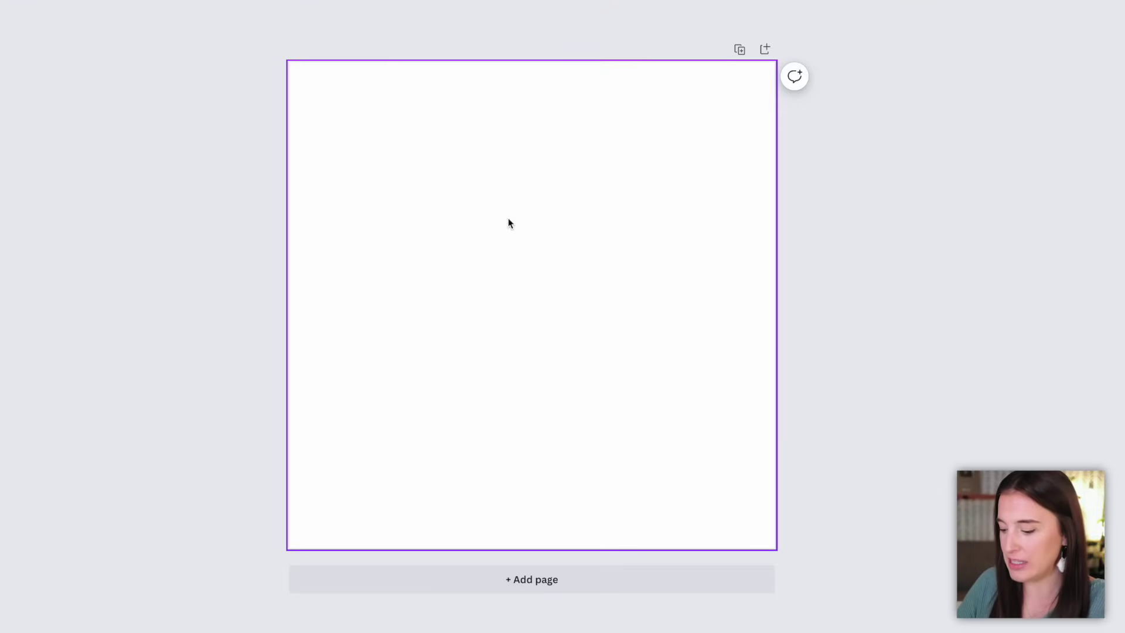
Add a straight line to the blank page and duplicate it four times.
{"action": "key", "text": "l"}
{"action": "key", "text": "ctrl+d"}
{"action": "key", "text": "ctrl+d"}
{"action": "key", "text": "ctrl+d"}
{"action": "key", "text": "ctrl+d"}
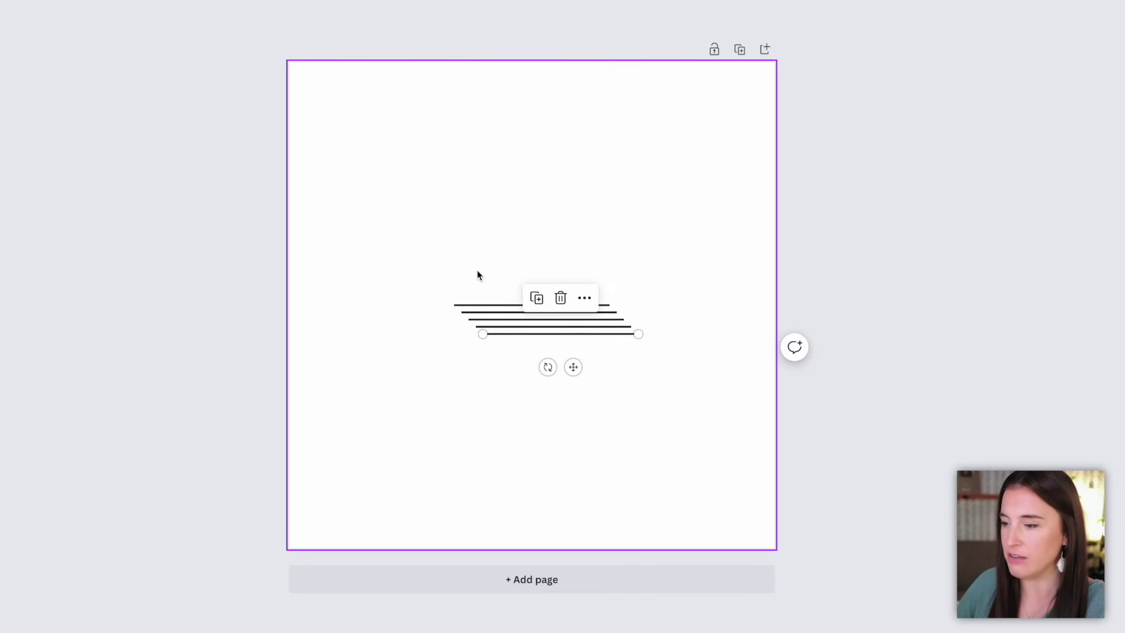
Scatter the horizontal lines over the page with uneven spacing and misaligned ends.
{"action": "left_click_drag", "start_coordinate": [473, 302], "coordinate": [416, 188]}
{"action": "left_click_drag", "start_coordinate": [469, 311], "coordinate": [354, 285]}
{"action": "left_click_drag", "start_coordinate": [522, 336], "coordinate": [402, 313]}
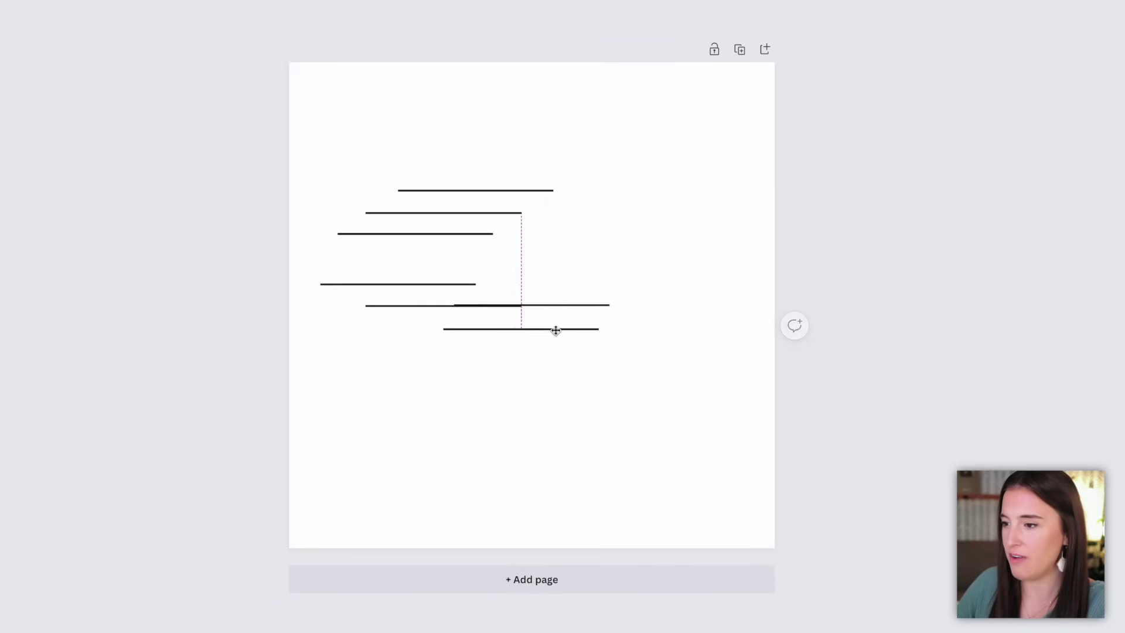
{"action": "left_click_drag", "start_coordinate": [554, 329], "coordinate": [485, 330]}
{"action": "left_click_drag", "start_coordinate": [553, 307], "coordinate": [451, 354]}
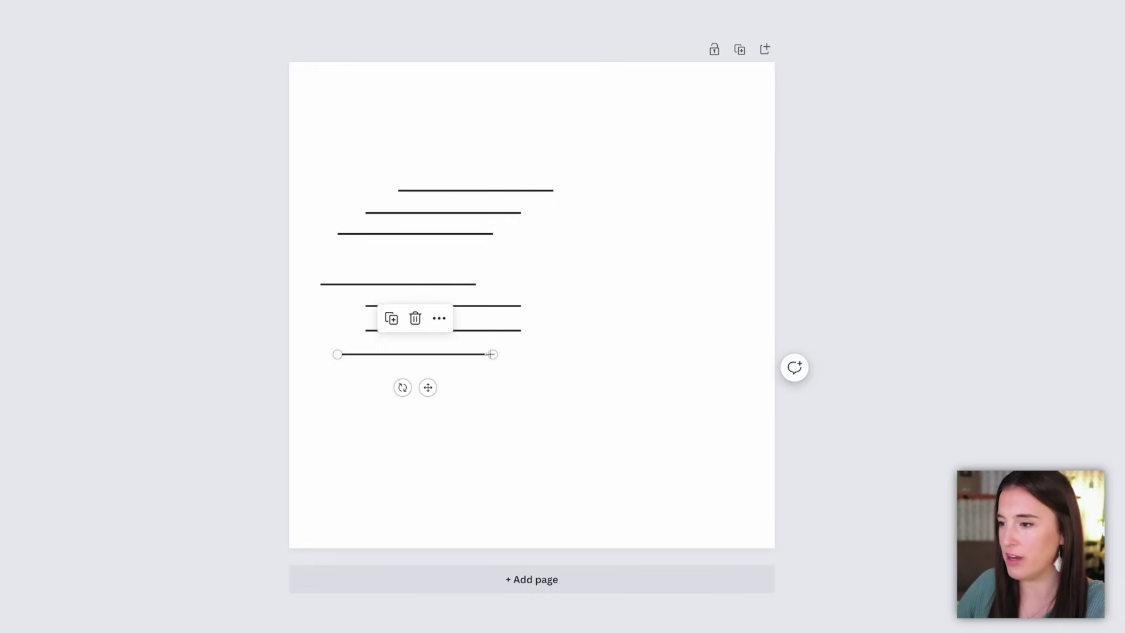
Select all the scattered lines, space them evenly with Tidy up, and deselect them.
{"action": "left_click", "coordinate": [593, 367]}
{"action": "left_click_drag", "start_coordinate": [303, 141], "coordinate": [576, 394]}
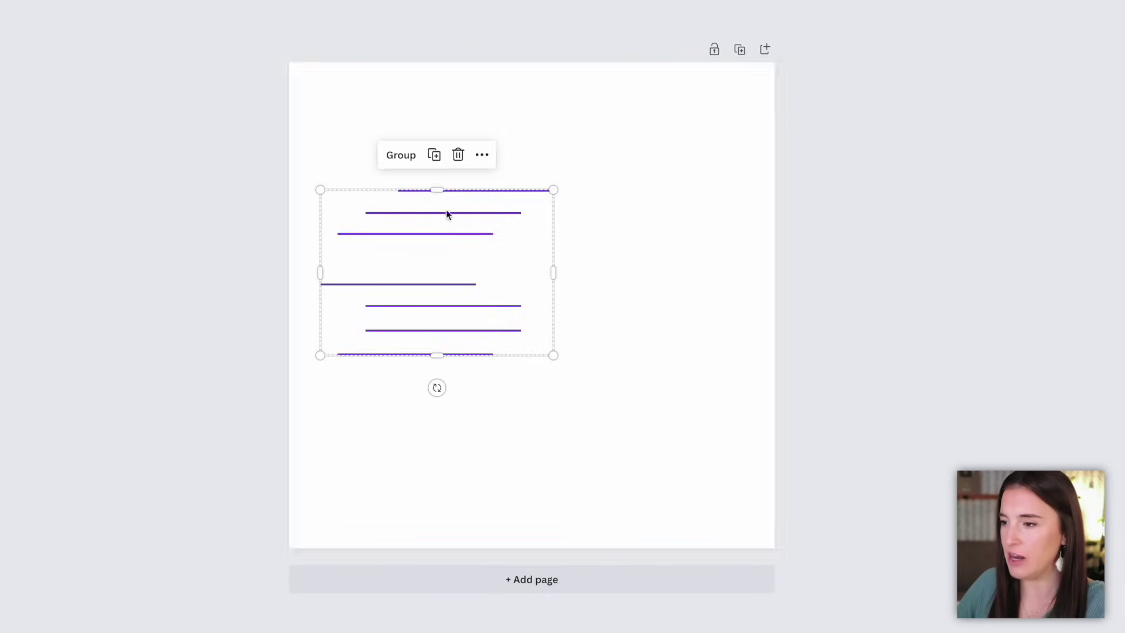
{"action": "left_click", "coordinate": [482, 156]}
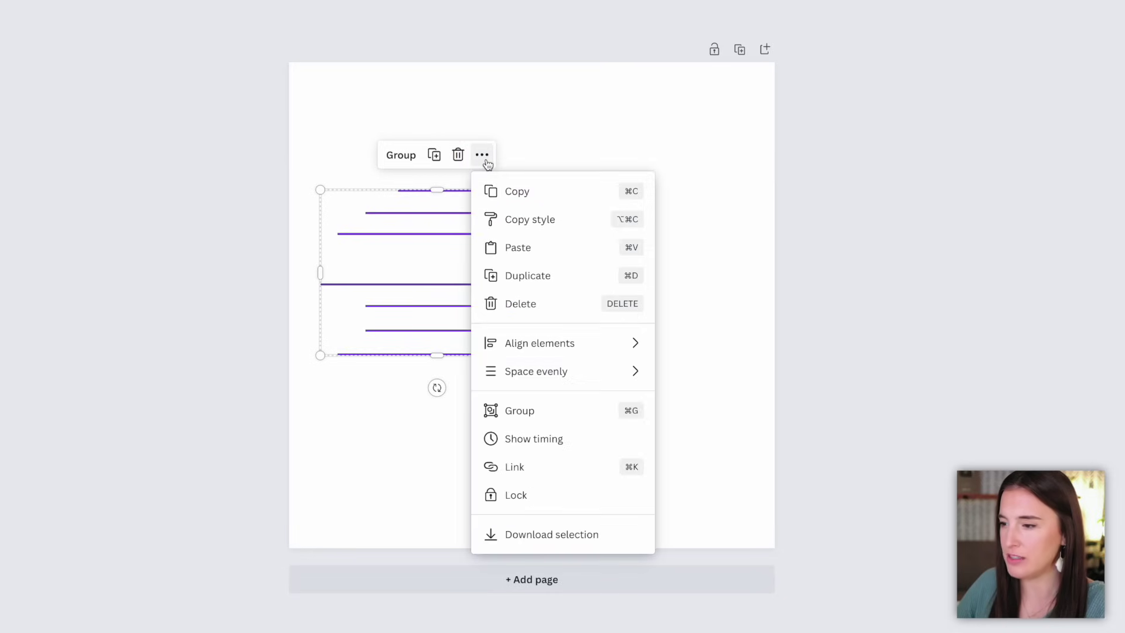
{"action": "mouse_move", "coordinate": [540, 381]}
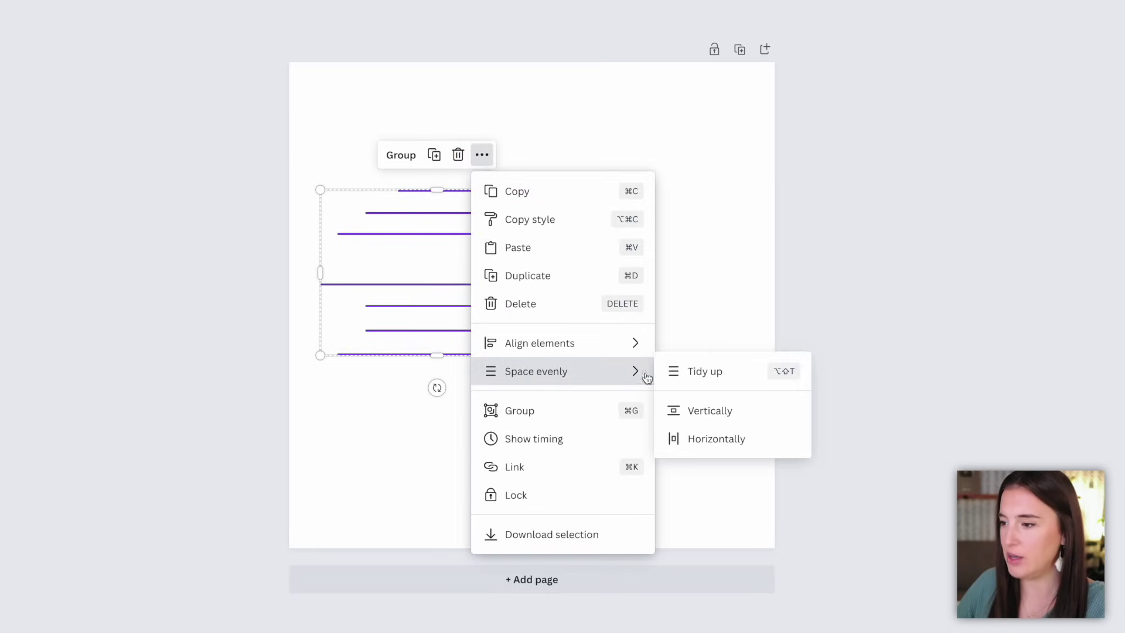
{"action": "left_click", "coordinate": [707, 371]}
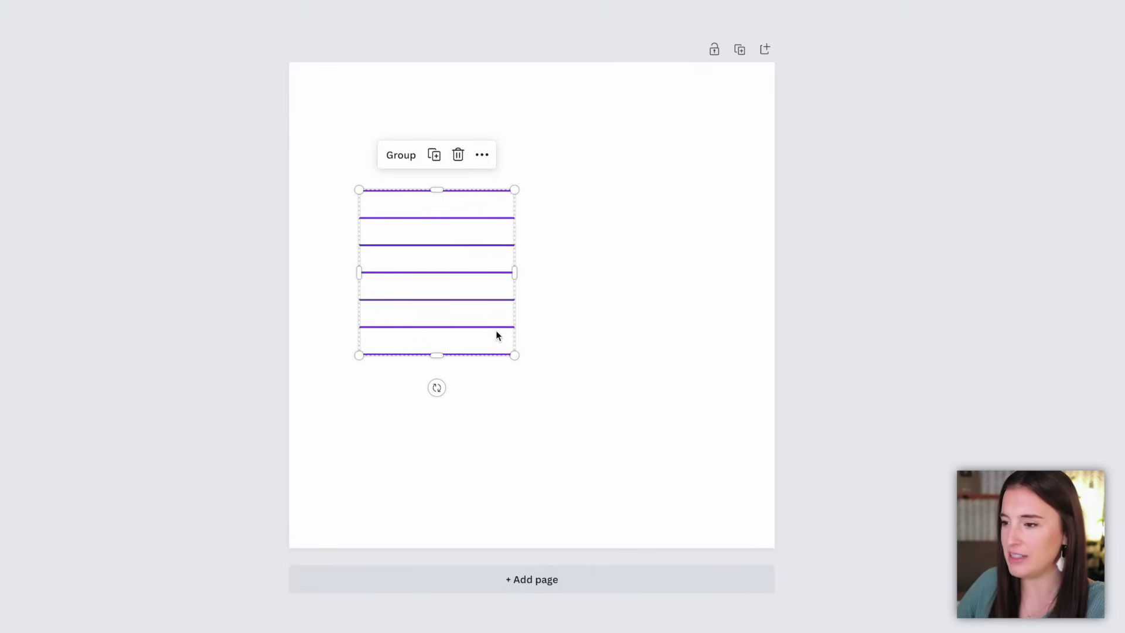
{"action": "left_click", "coordinate": [602, 328]}
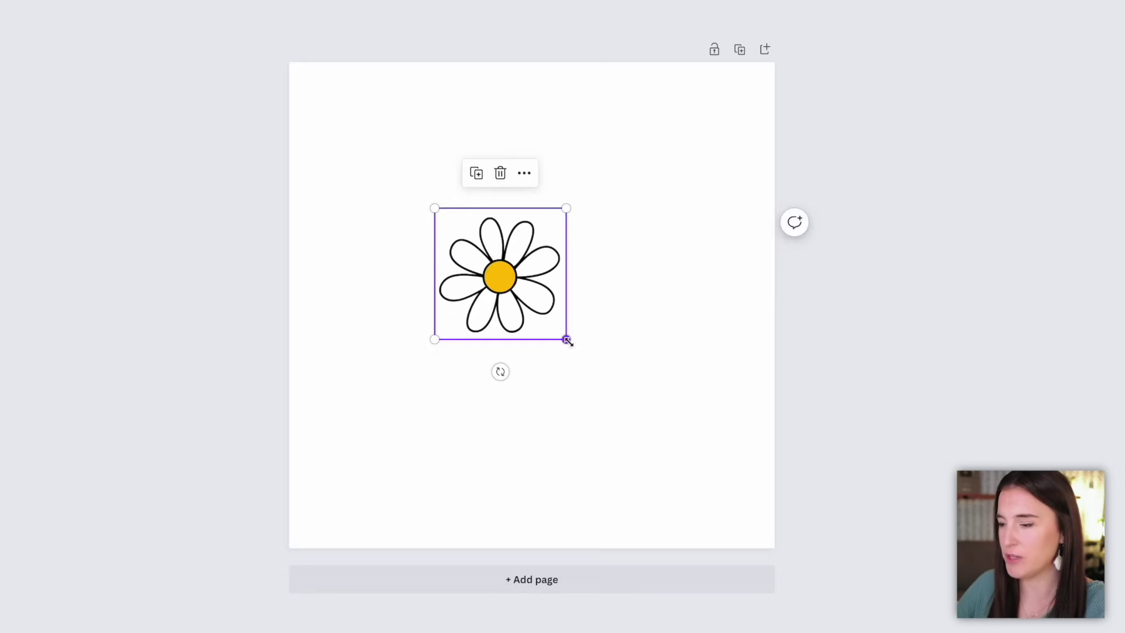
Shrink the daisy graphic and duplicate it into a loose, unevenly spaced column of five daisies.
{"action": "left_click_drag", "start_coordinate": [566, 339], "coordinate": [391, 258]}
{"action": "left_click", "coordinate": [349, 112]}
{"action": "left_click", "coordinate": [361, 151]}
{"action": "left_click", "coordinate": [376, 221]}
{"action": "left_click_drag", "start_coordinate": [408, 321], "coordinate": [408, 330]}
{"action": "left_click", "coordinate": [381, 284]}
{"action": "left_click_drag", "start_coordinate": [416, 401], "coordinate": [406, 397]}
Select all five daisies, align and space them evenly with Tidy up, and deselect them.
{"action": "left_click_drag", "start_coordinate": [350, 116], "coordinate": [446, 431]}
{"action": "left_click", "coordinate": [434, 110]}
{"action": "mouse_move", "coordinate": [535, 334]}
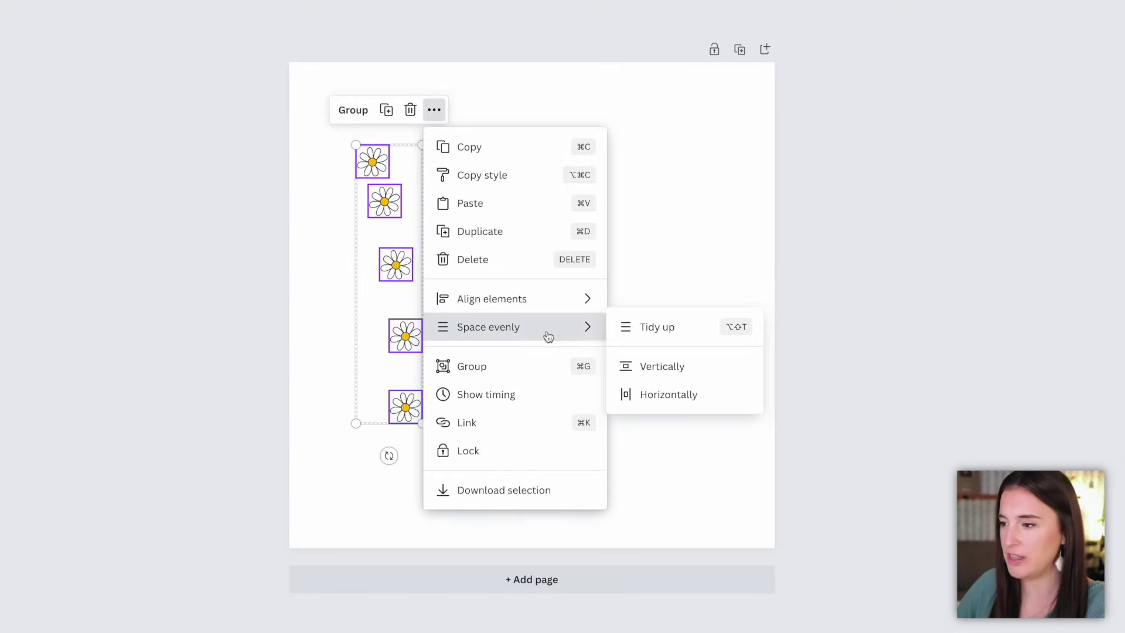
{"action": "left_click", "coordinate": [640, 329]}
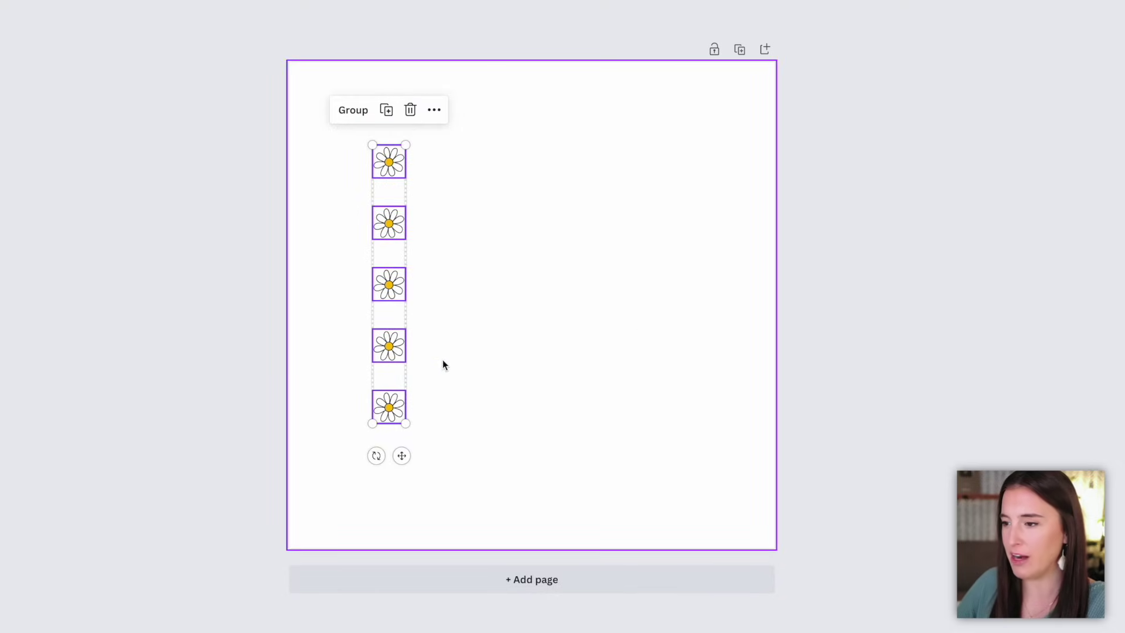
{"action": "left_click", "coordinate": [518, 359]}
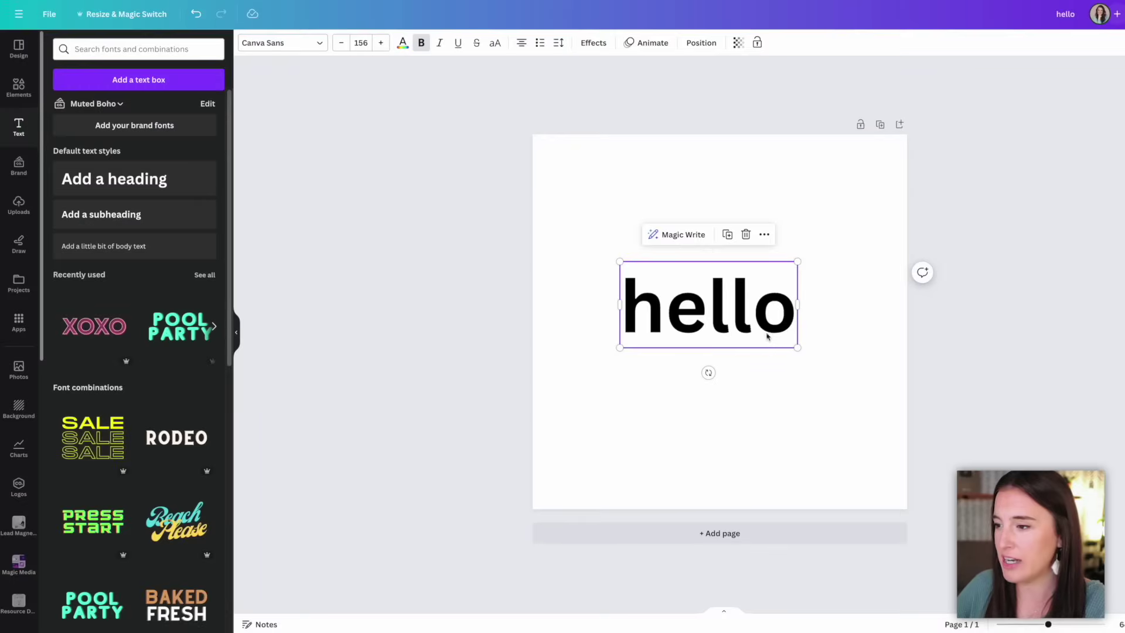
Recolor the hello text with the brand palette's sage green and apply the Outline text effect.
{"action": "left_click", "coordinate": [402, 43]}
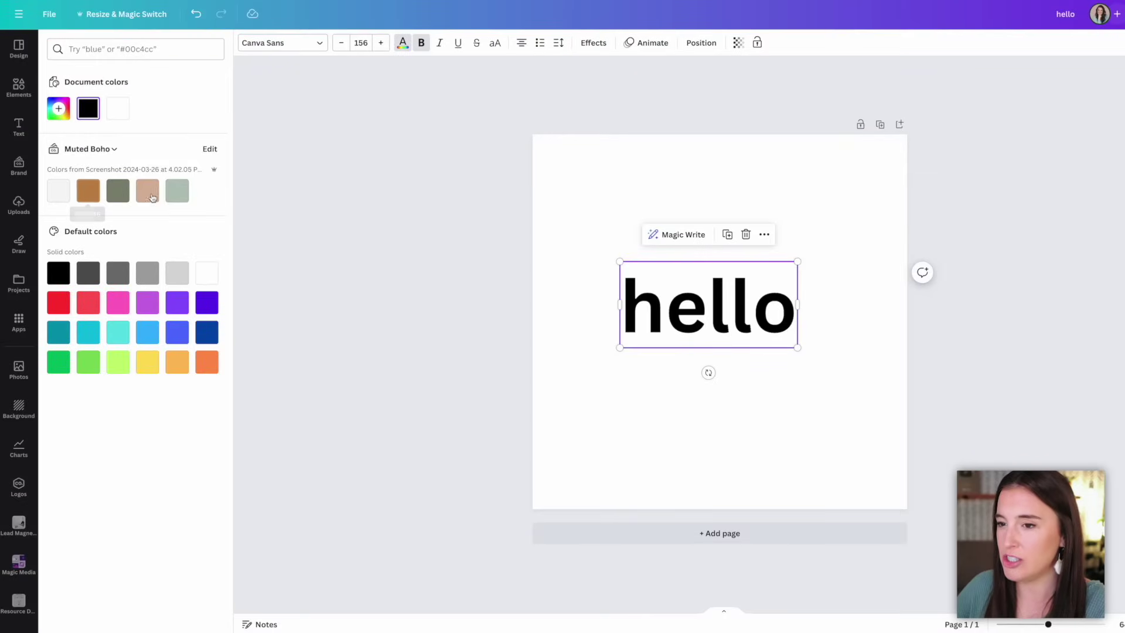
{"action": "left_click", "coordinate": [173, 192]}
{"action": "left_click", "coordinate": [593, 43]}
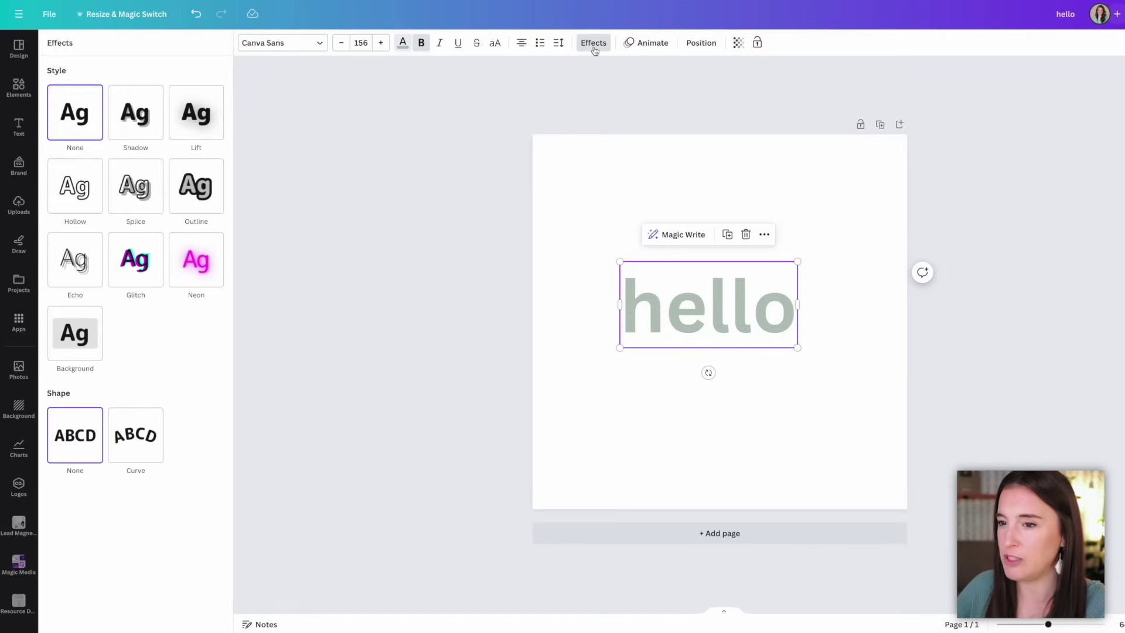
{"action": "left_click", "coordinate": [216, 202]}
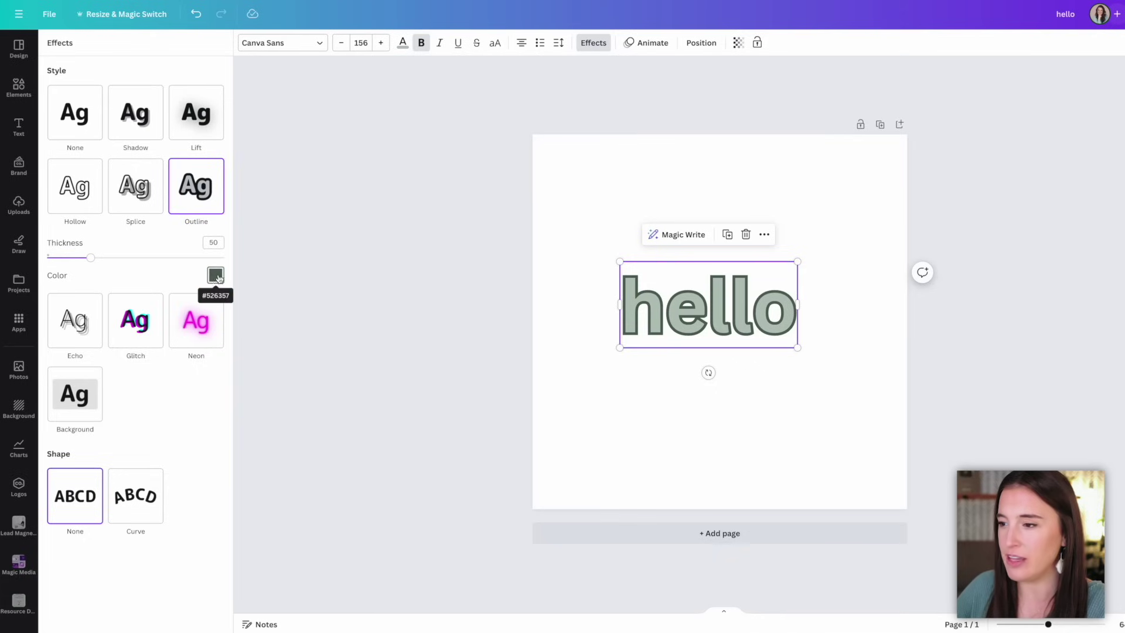
Enlarge the hello text to size 217 and restyle its outline in the brand palette's brown with a thickness of 200.
{"action": "left_click_drag", "start_coordinate": [621, 269], "coordinate": [659, 306]}
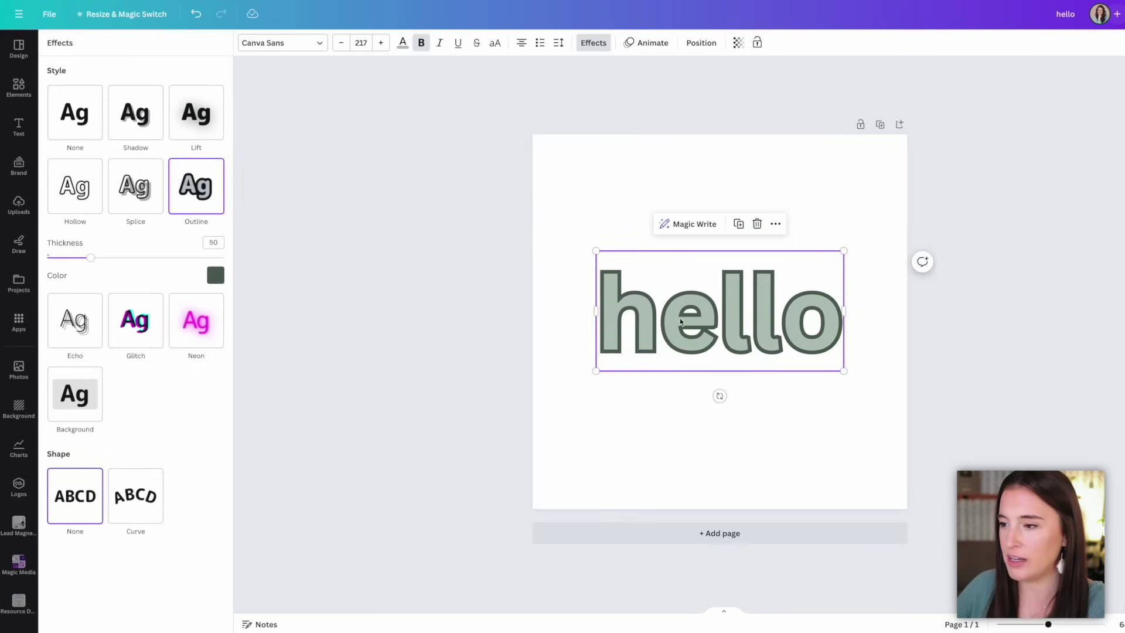
{"action": "left_click", "coordinate": [216, 275]}
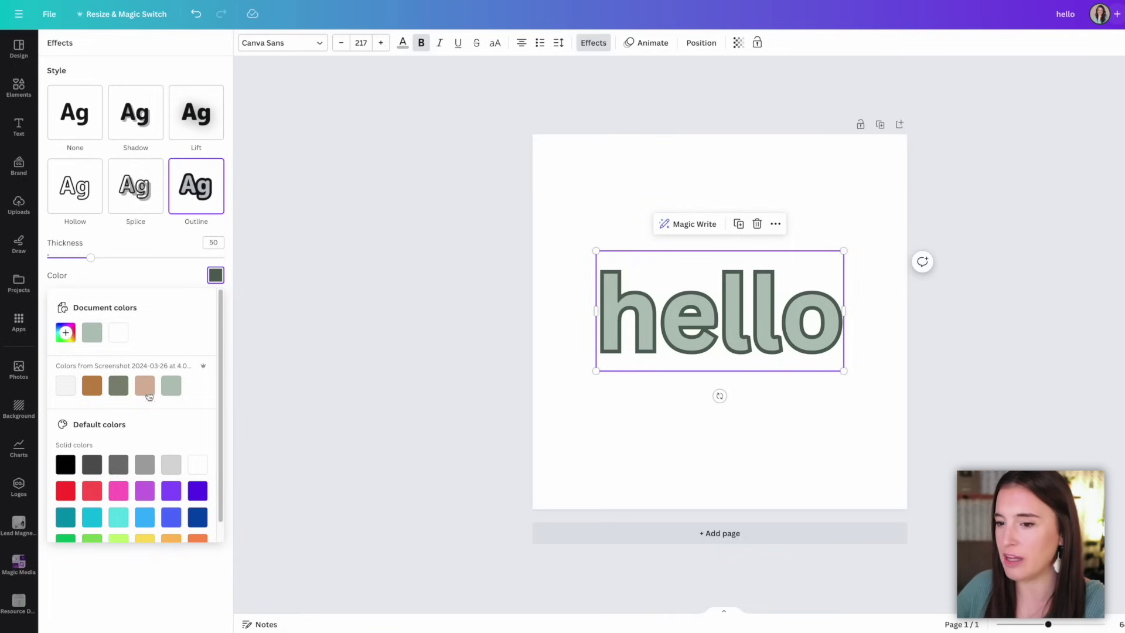
{"action": "left_click", "coordinate": [92, 387]}
{"action": "left_click", "coordinate": [126, 278]}
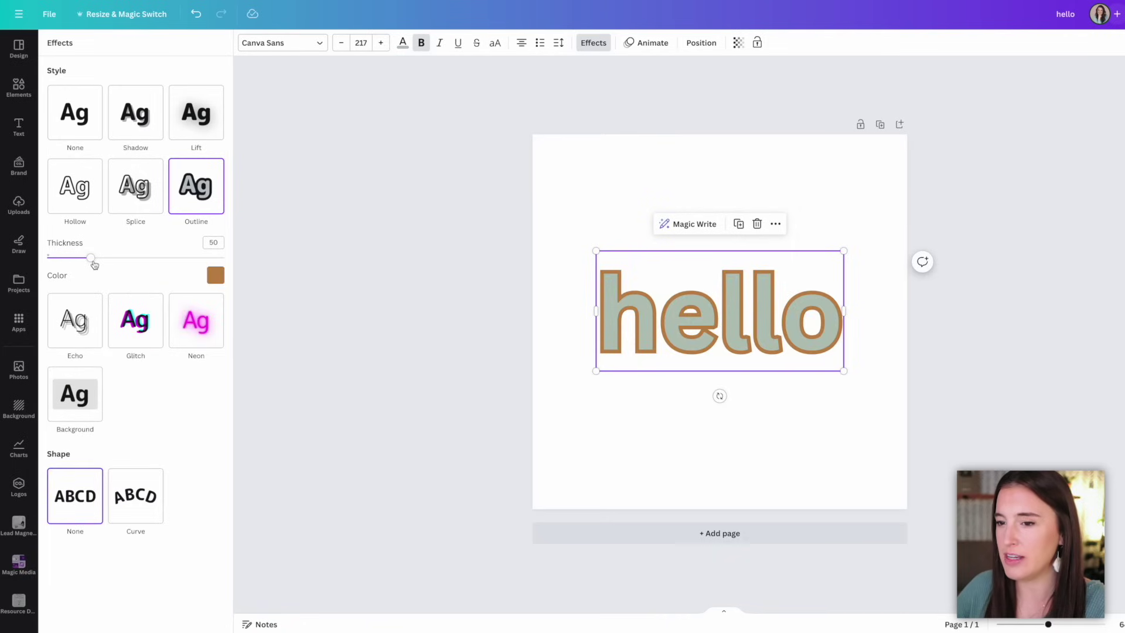
{"action": "left_click_drag", "start_coordinate": [92, 258], "coordinate": [227, 265]}
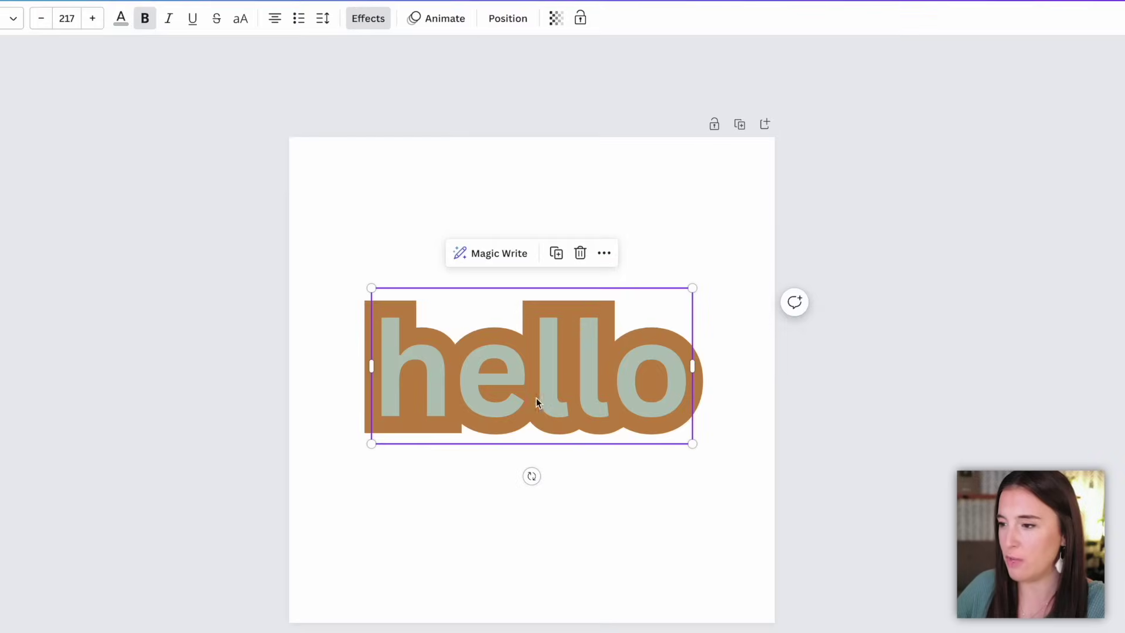
Tighten the hello text's letter spacing to -59 and bend the word into an upward arch slightly gentler than the default Curve shape.
{"action": "left_click", "coordinate": [326, 20]}
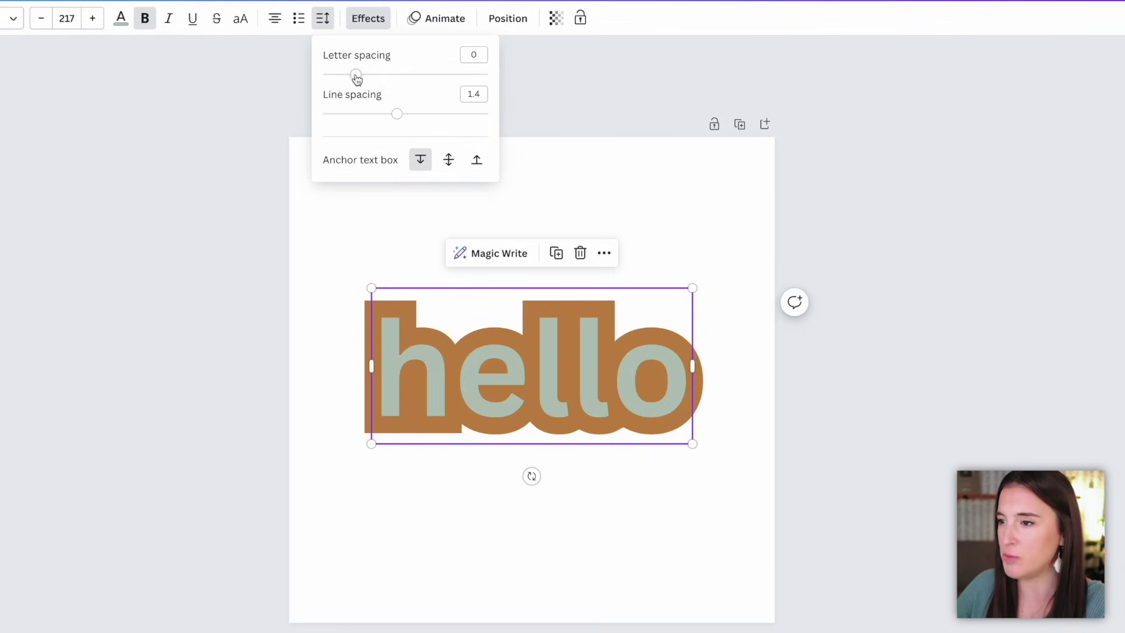
{"action": "mouse_move", "coordinate": [356, 75]}
{"action": "left_mouse_down"}
{"action": "mouse_move", "coordinate": [414, 75]}
{"action": "mouse_move", "coordinate": [326, 78]}
{"action": "mouse_move", "coordinate": [347, 77]}
{"action": "left_mouse_up"}
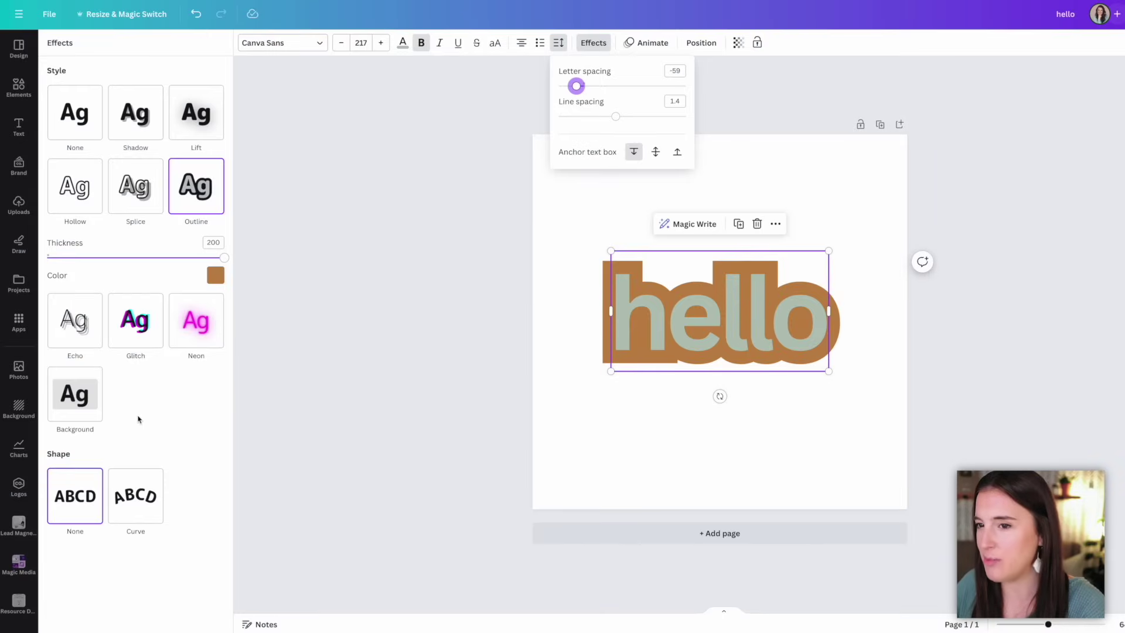
{"action": "left_click", "coordinate": [150, 509]}
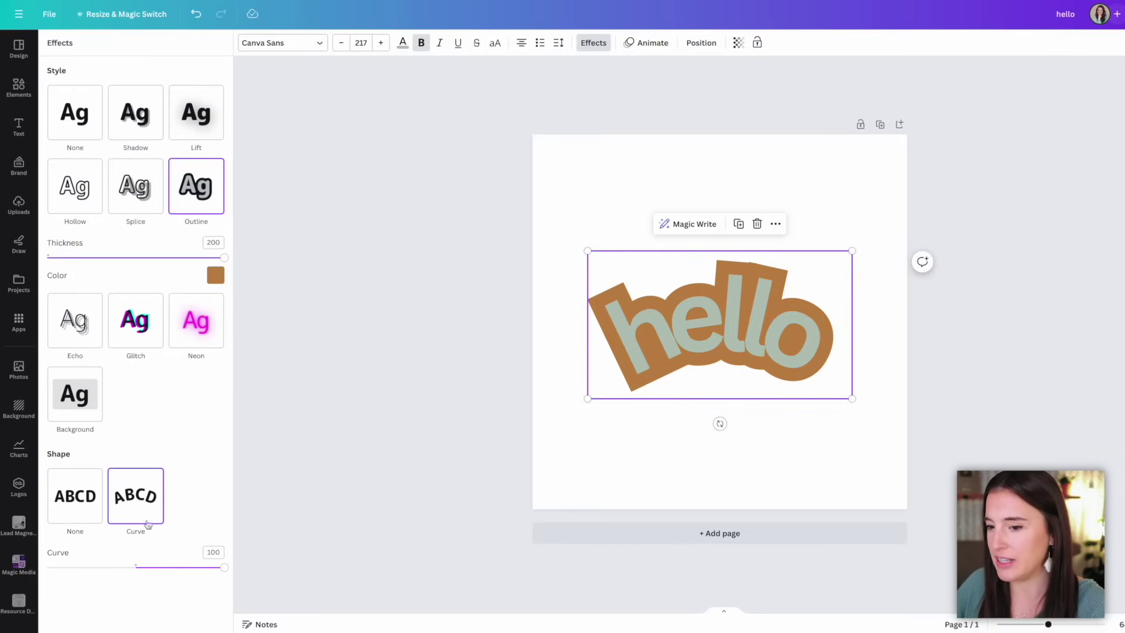
{"action": "mouse_move", "coordinate": [224, 570]}
{"action": "left_mouse_down"}
{"action": "mouse_move", "coordinate": [173, 568]}
{"action": "mouse_move", "coordinate": [211, 567]}
{"action": "left_mouse_up"}
Try the Wedges font on the curved hello text and switch it to Archivo Black.
{"action": "left_click", "coordinate": [316, 42]}
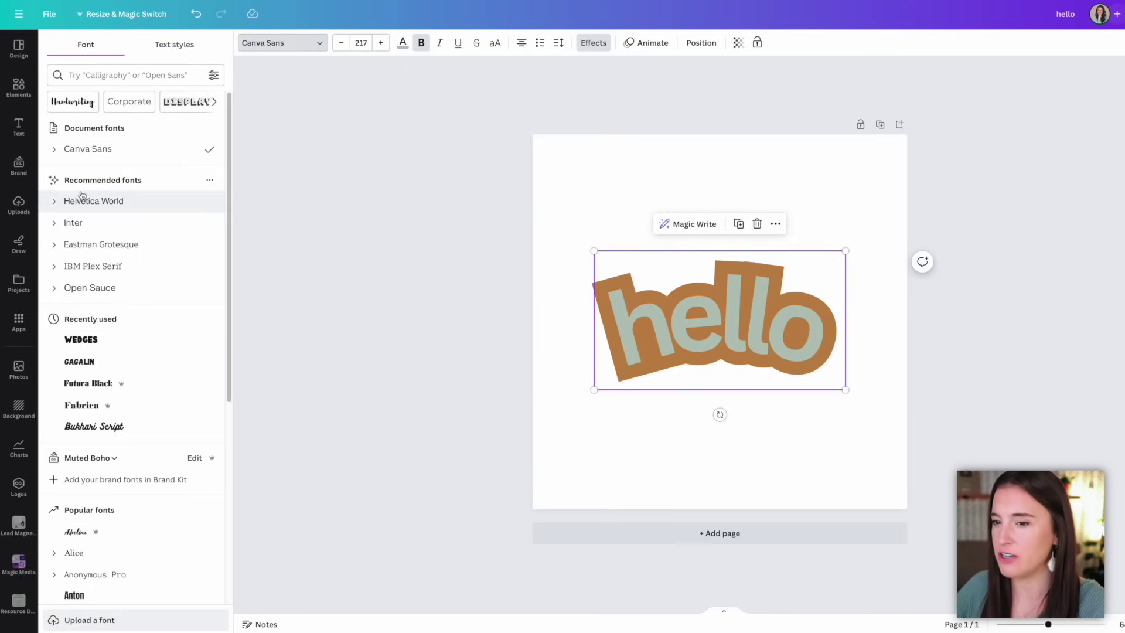
{"action": "scroll", "coordinate": [160, 254], "scroll_direction": "down", "scroll_amount": 1}
{"action": "left_click", "coordinate": [110, 296]}
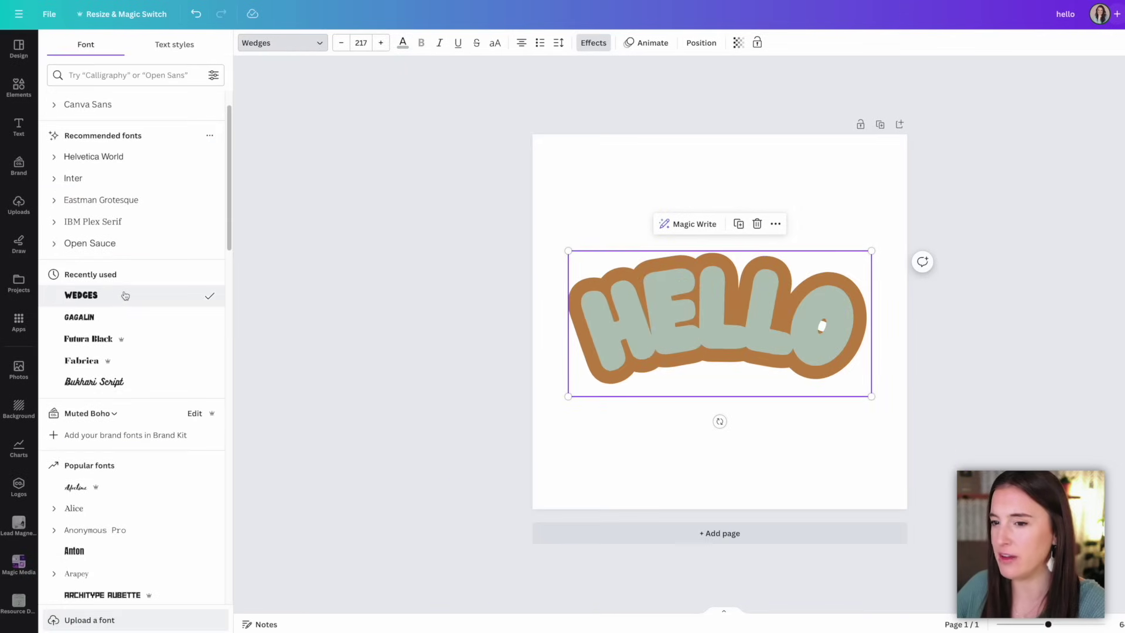
{"action": "scroll", "coordinate": [117, 328], "scroll_direction": "down", "scroll_amount": 5}
{"action": "left_click", "coordinate": [112, 353]}
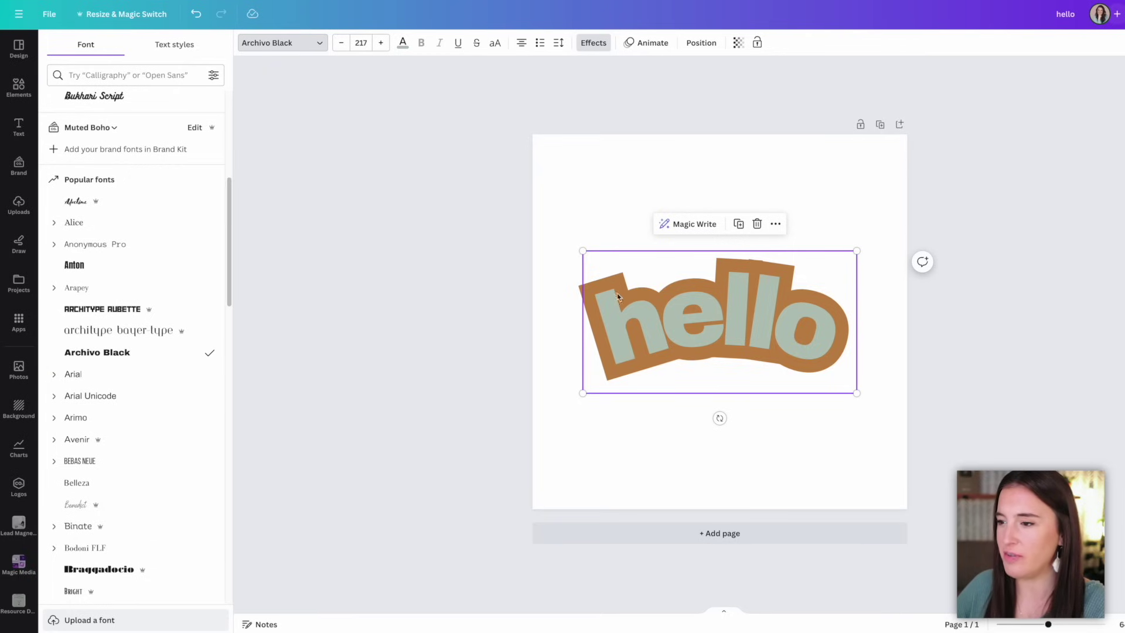